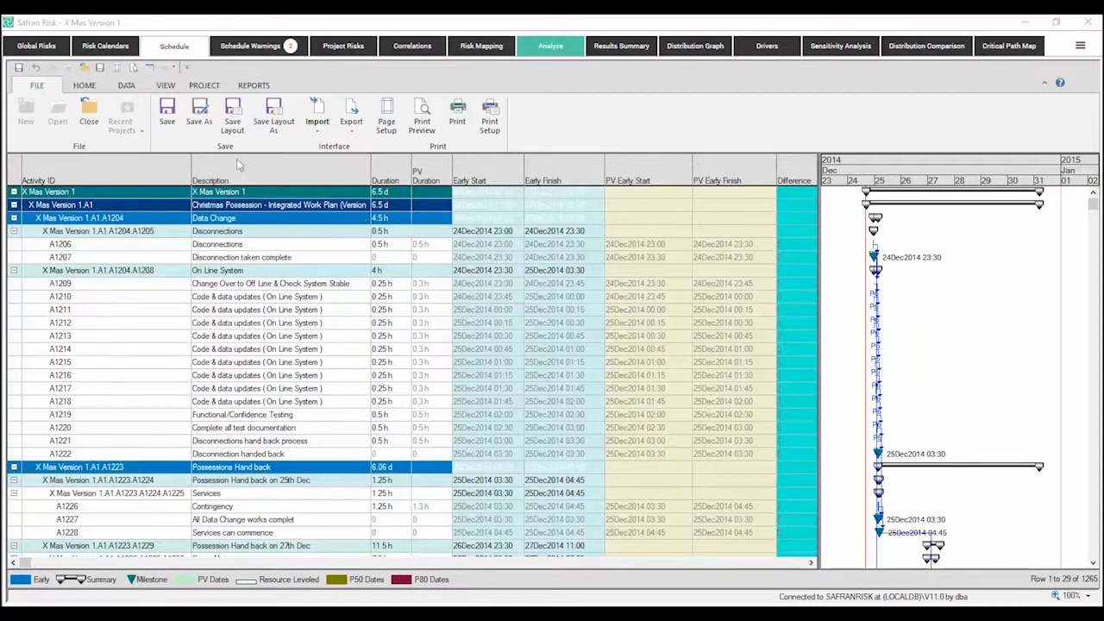
Step: Check which file formats are available for importing a project and close the file selection without importing
click(316, 136)
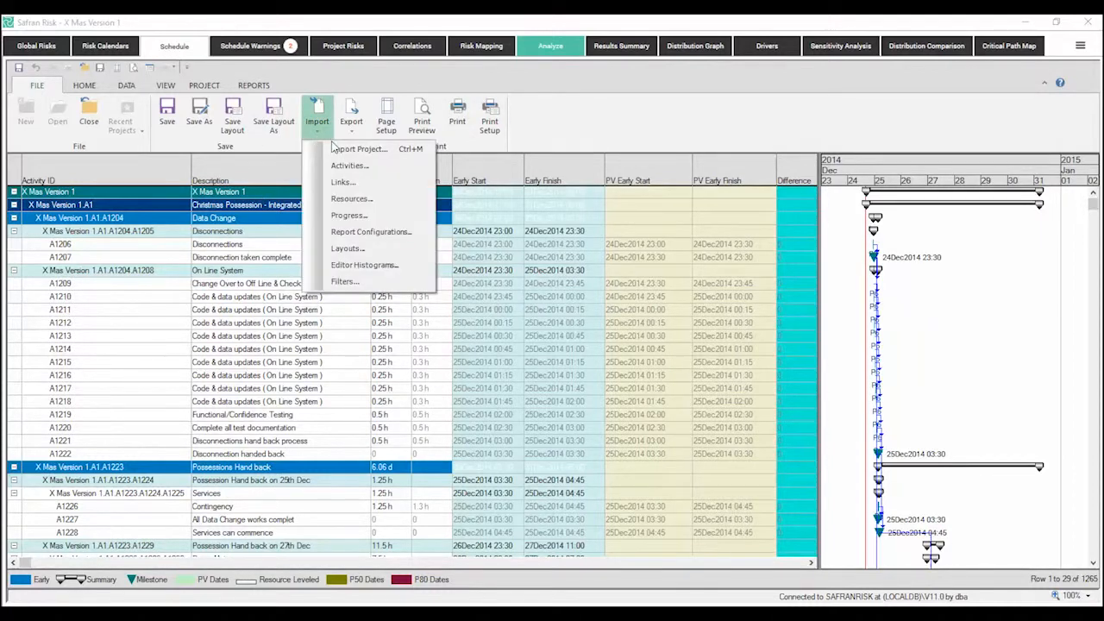
click(345, 148)
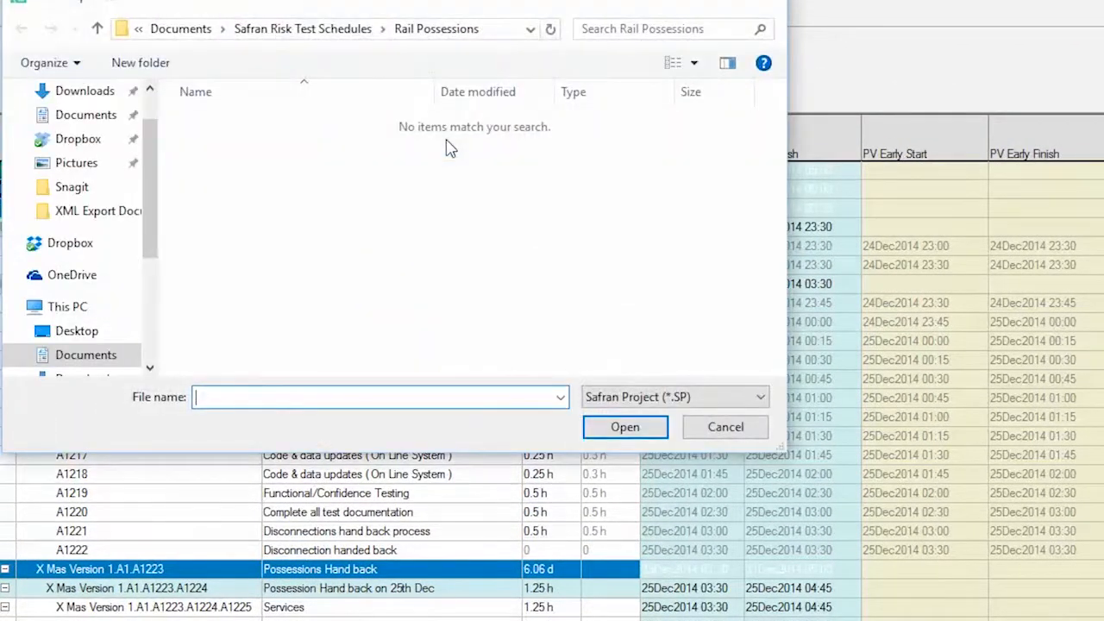
click(760, 399)
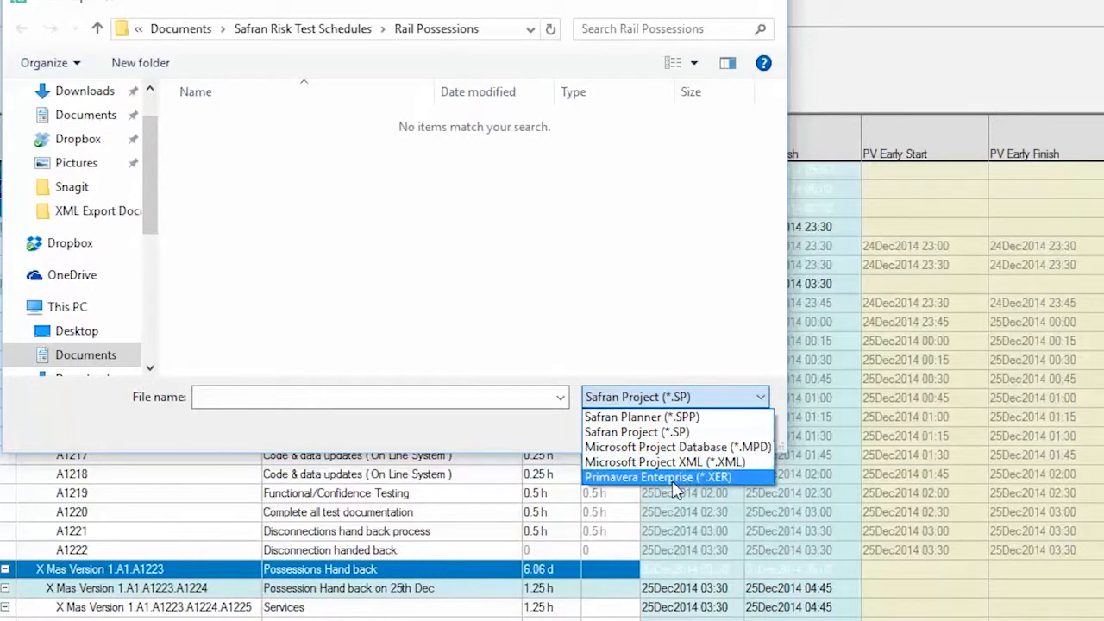
click(778, 3)
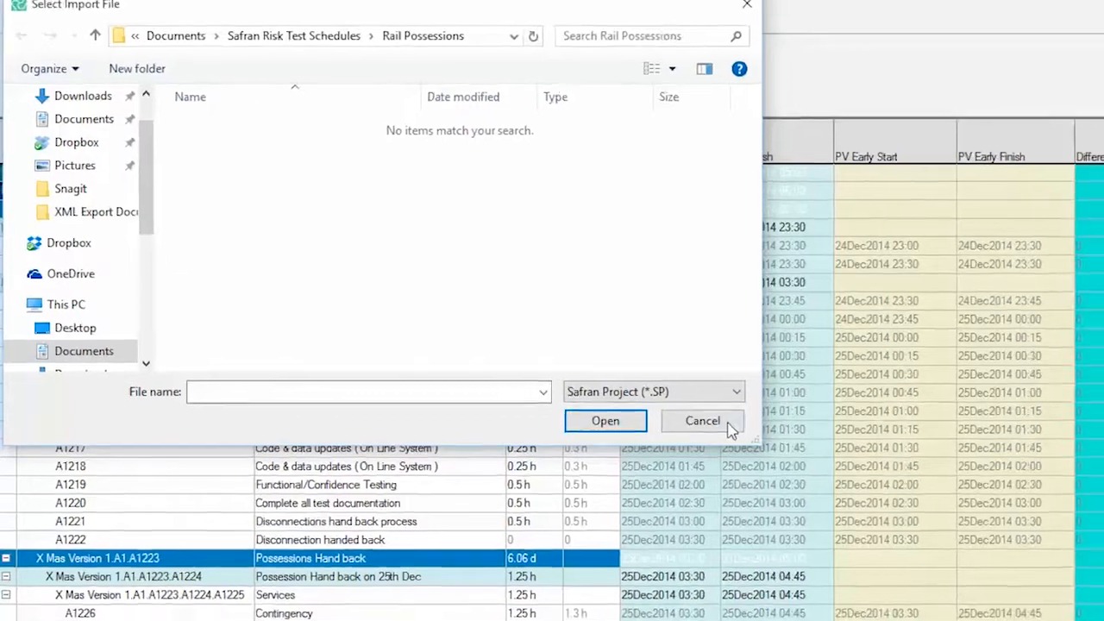
click(726, 427)
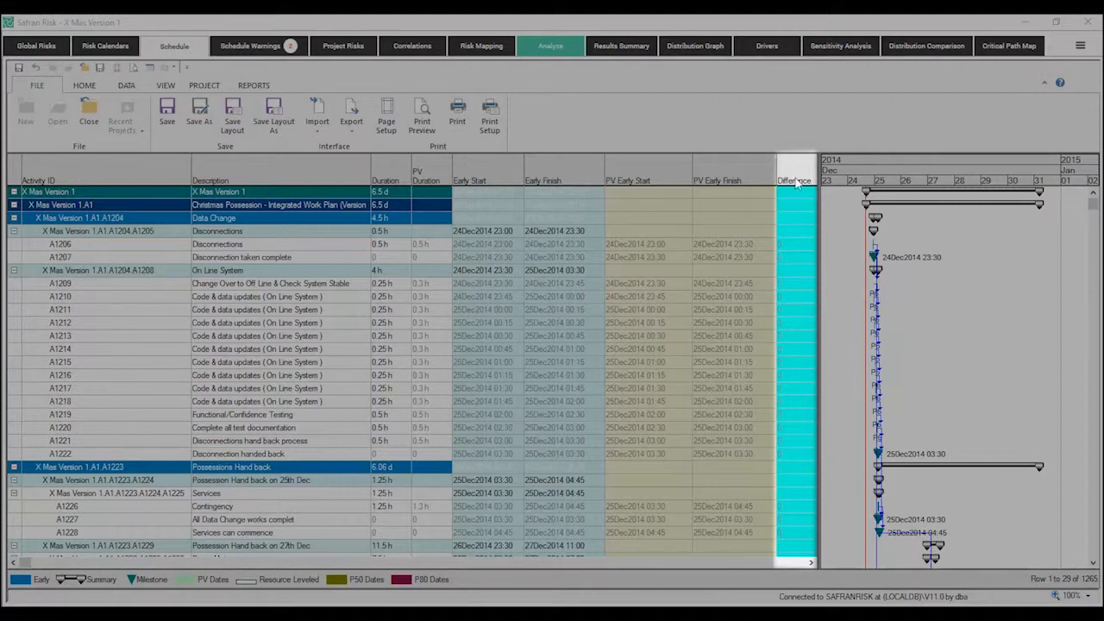
Step: Examine the Difference column throughout the schedule to compare the imported Primavera dates with the calculated early dates
drag(1097, 216, 1101, 246)
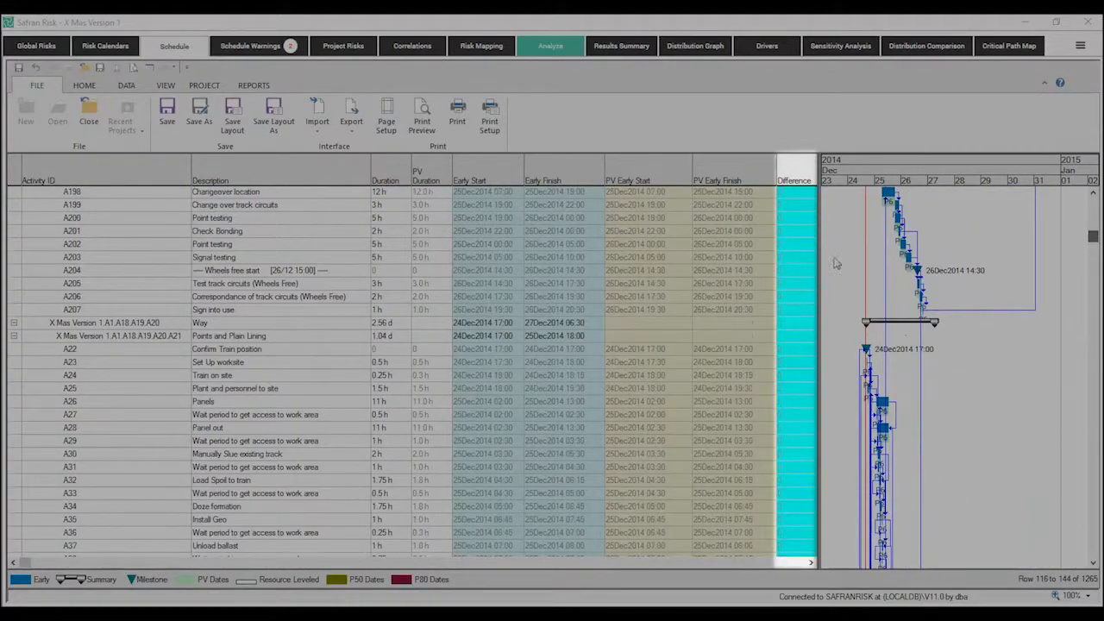
click(787, 246)
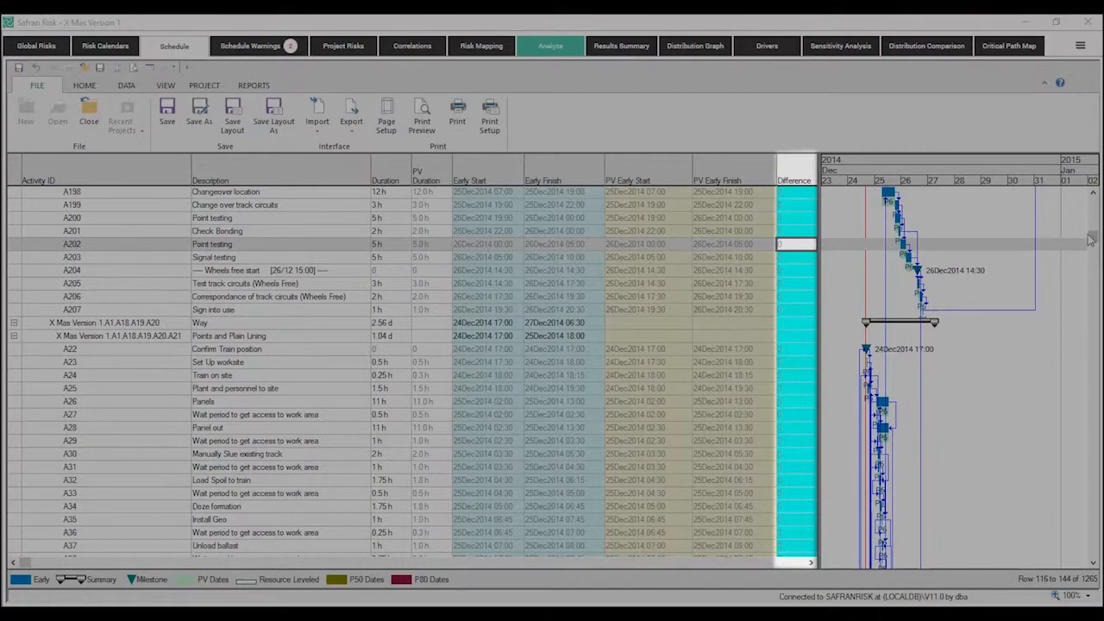
drag(1093, 238, 1093, 316)
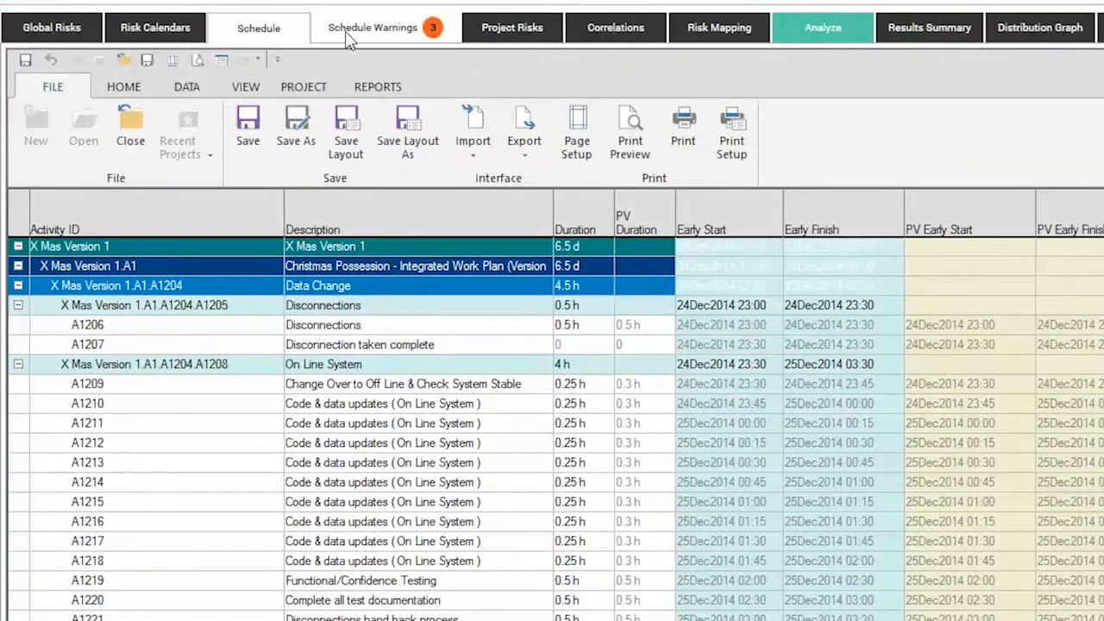
Step: Go to activity A151 from its schedule warning, clear its Must Finish On date and return to the warnings list
click(348, 39)
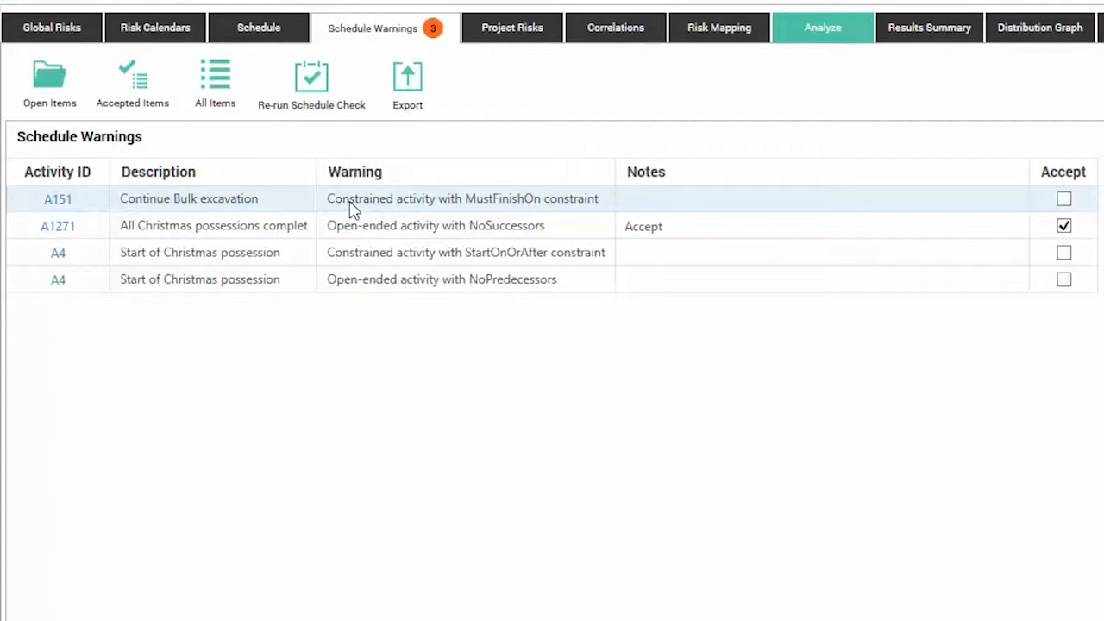
click(56, 203)
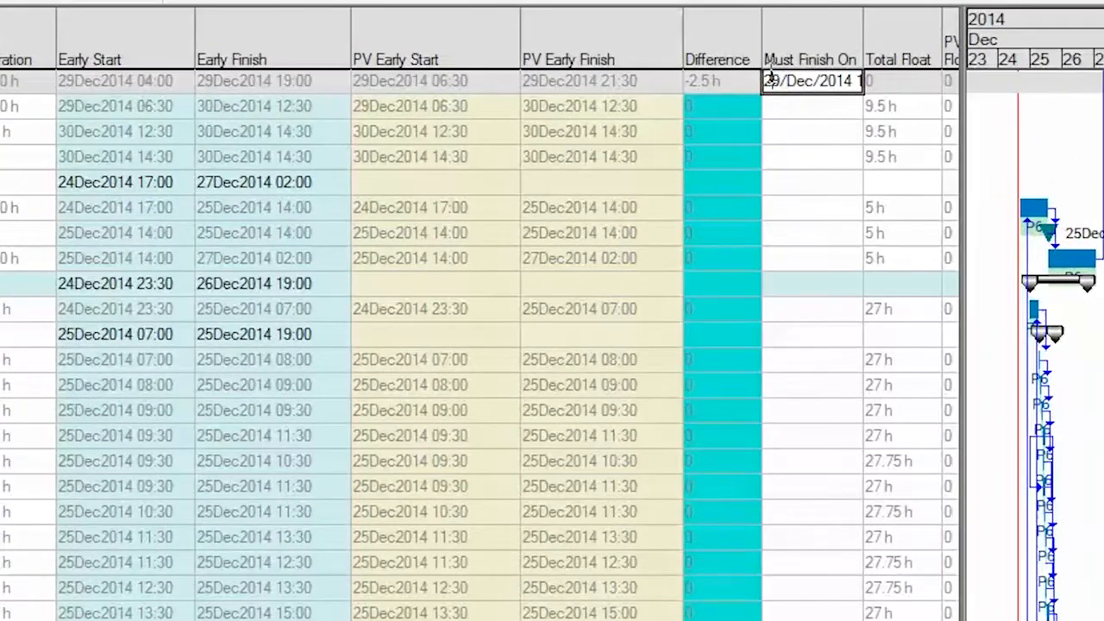
drag(770, 78, 868, 87)
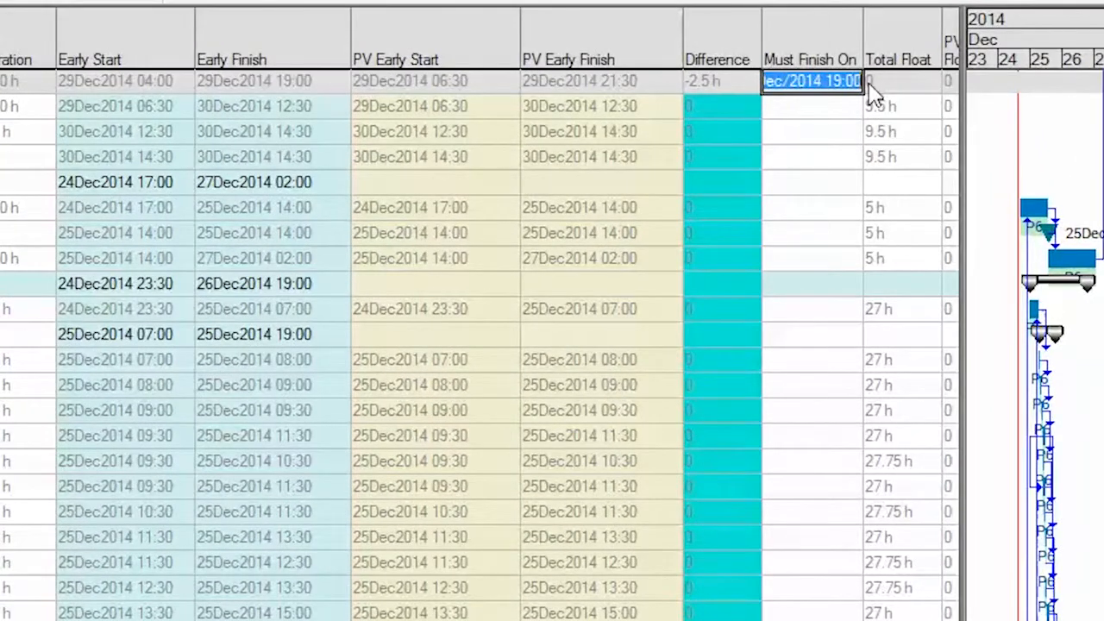
text(2)
key(BackSpace)
click(850, 127)
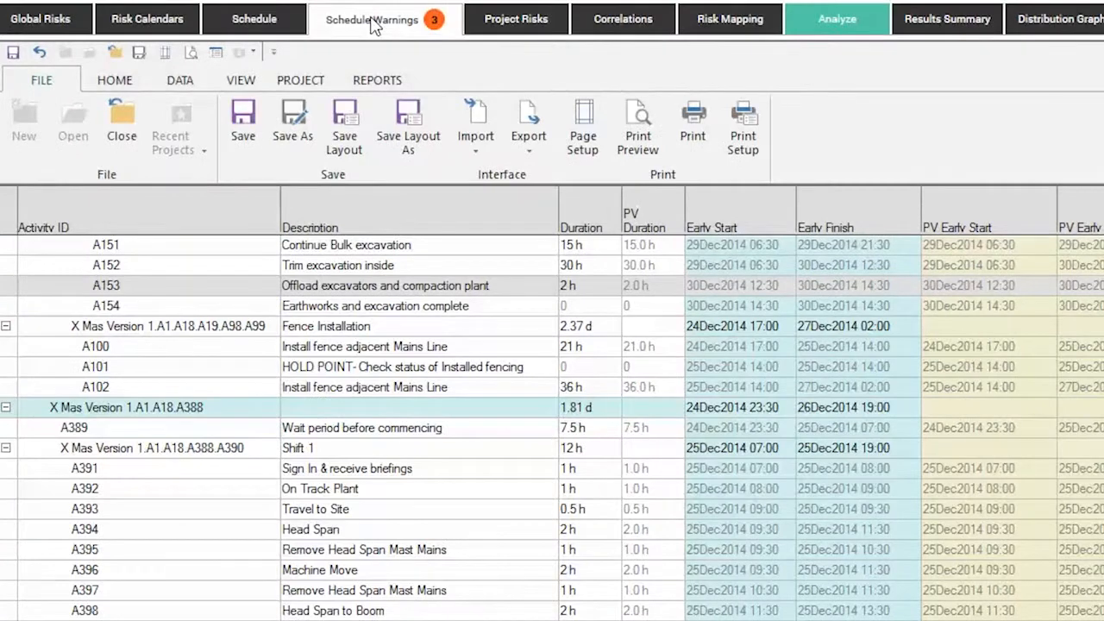
click(373, 24)
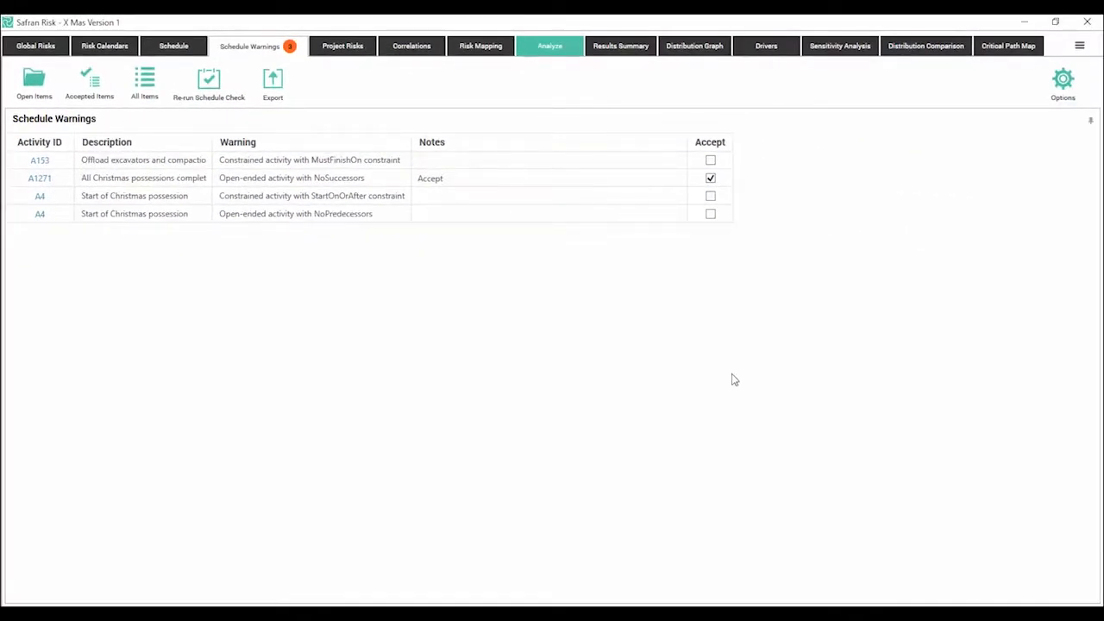
Step: Review the Productivity risk's type, probability and schedule impact in the project risks
click(345, 47)
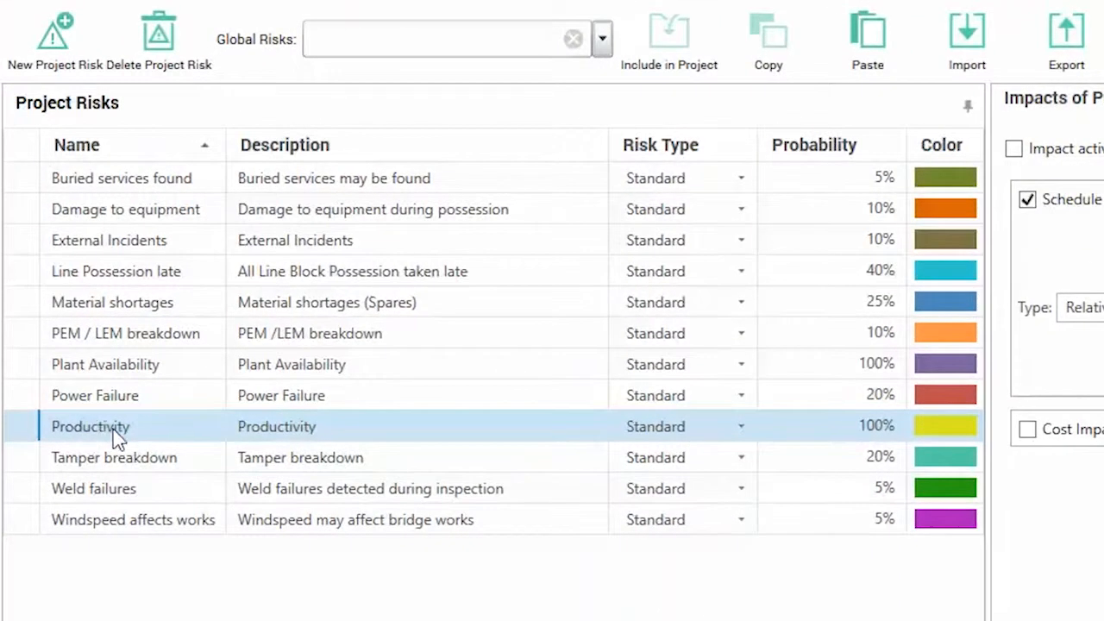
click(82, 298)
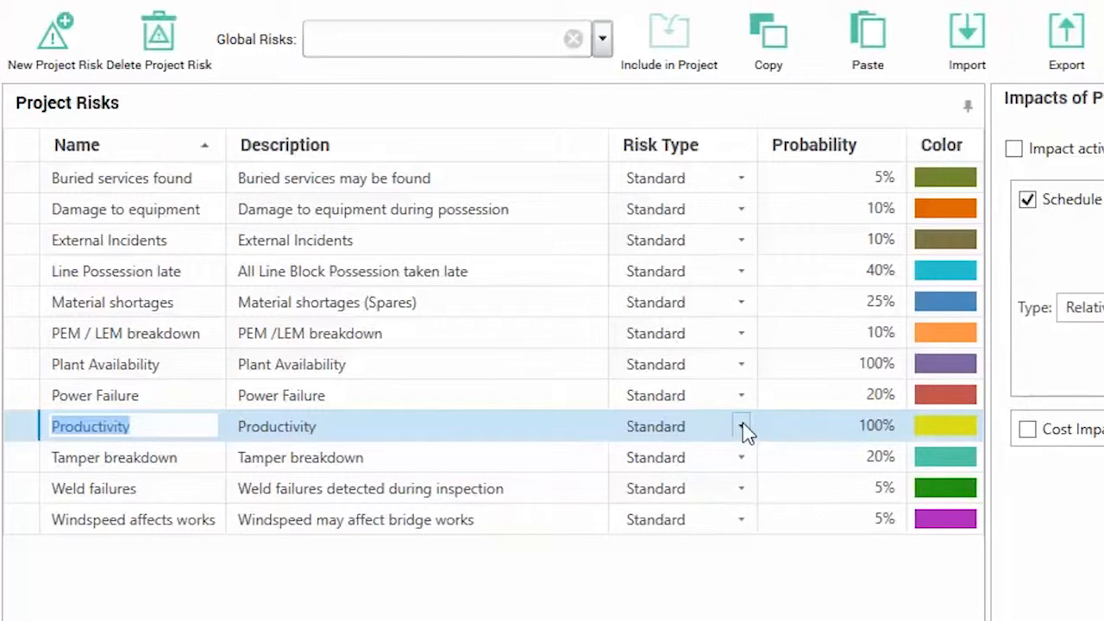
click(850, 438)
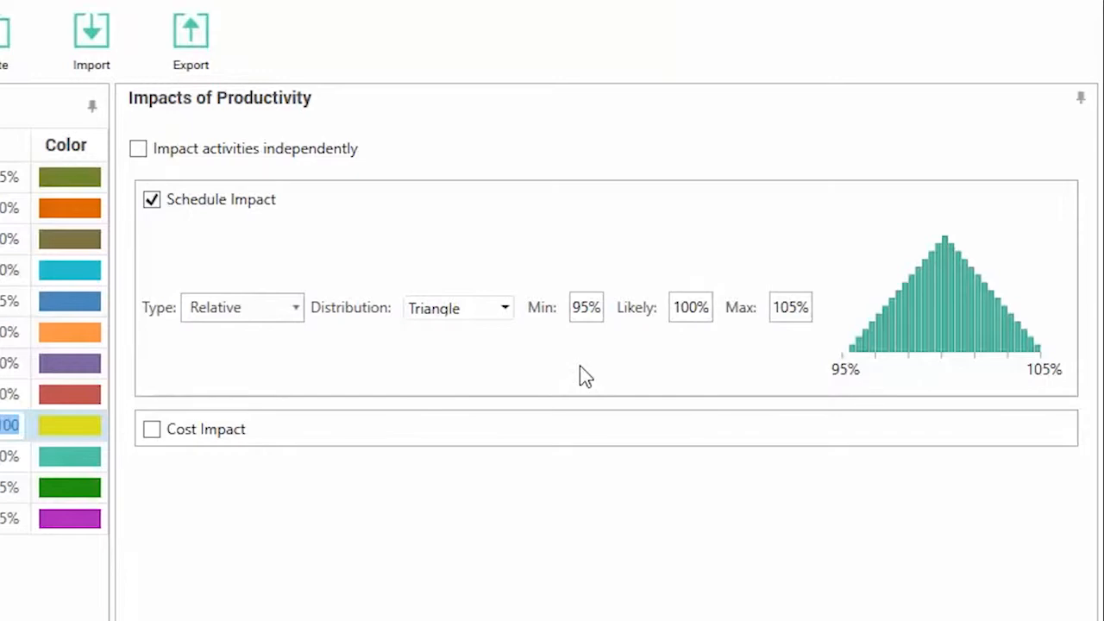
Step: For the Windspeed affects works risk, keep the Uniform distribution and set the schedule impact maximum to 4h 10m
click(21, 352)
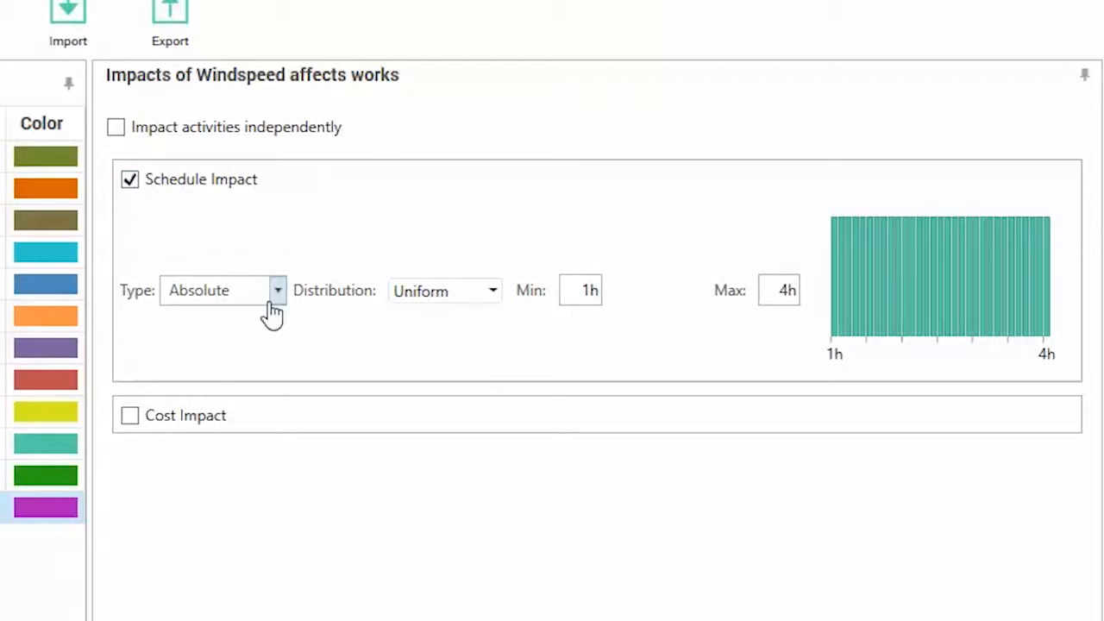
click(495, 301)
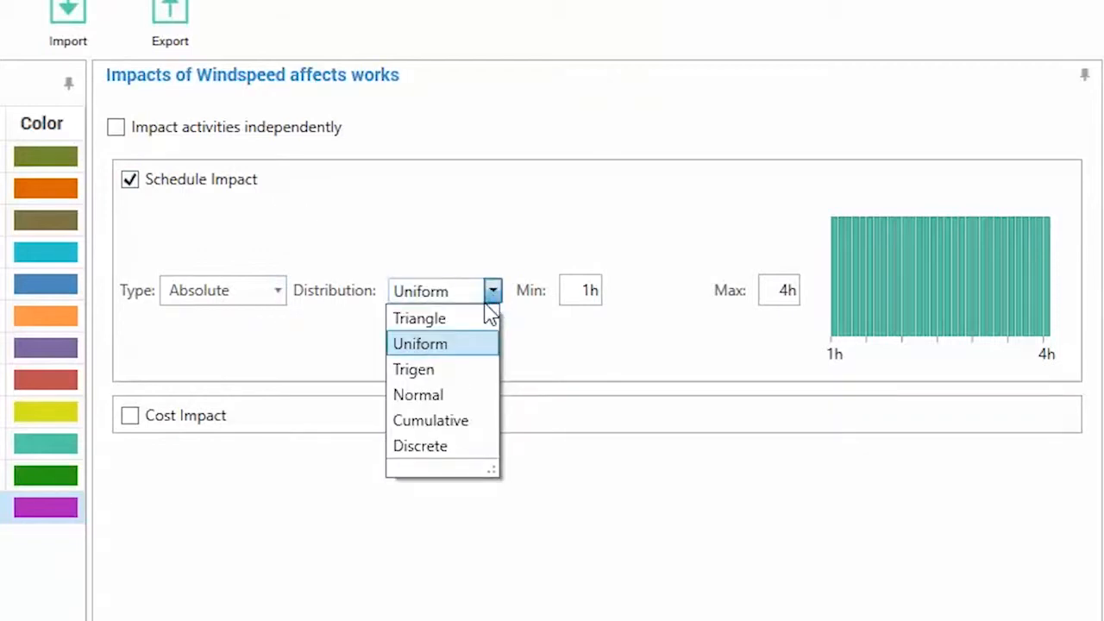
click(449, 349)
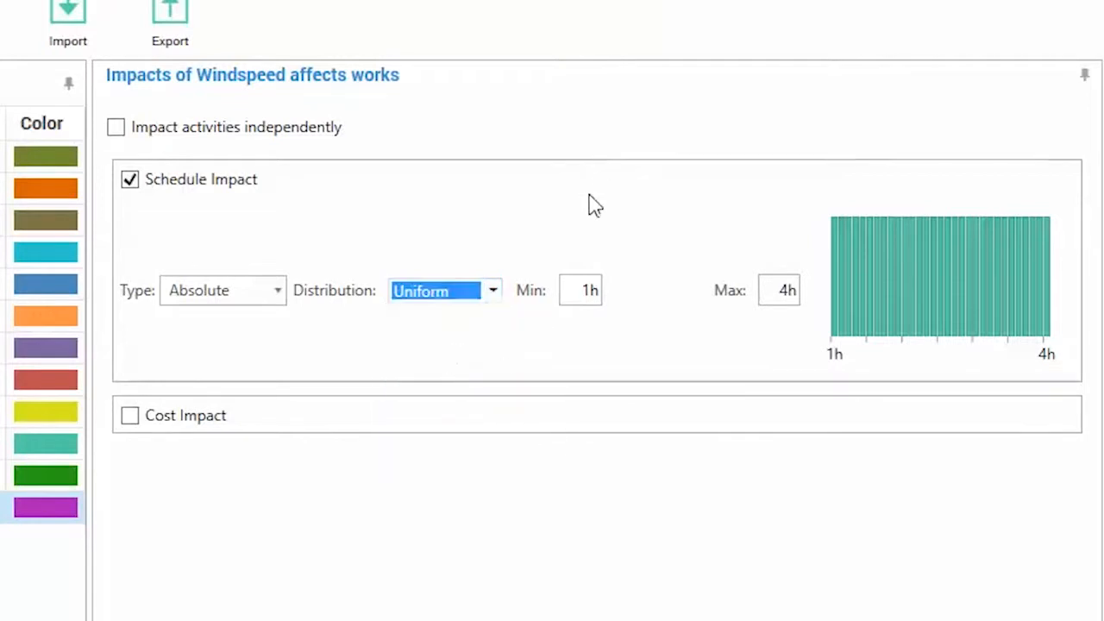
click(794, 290)
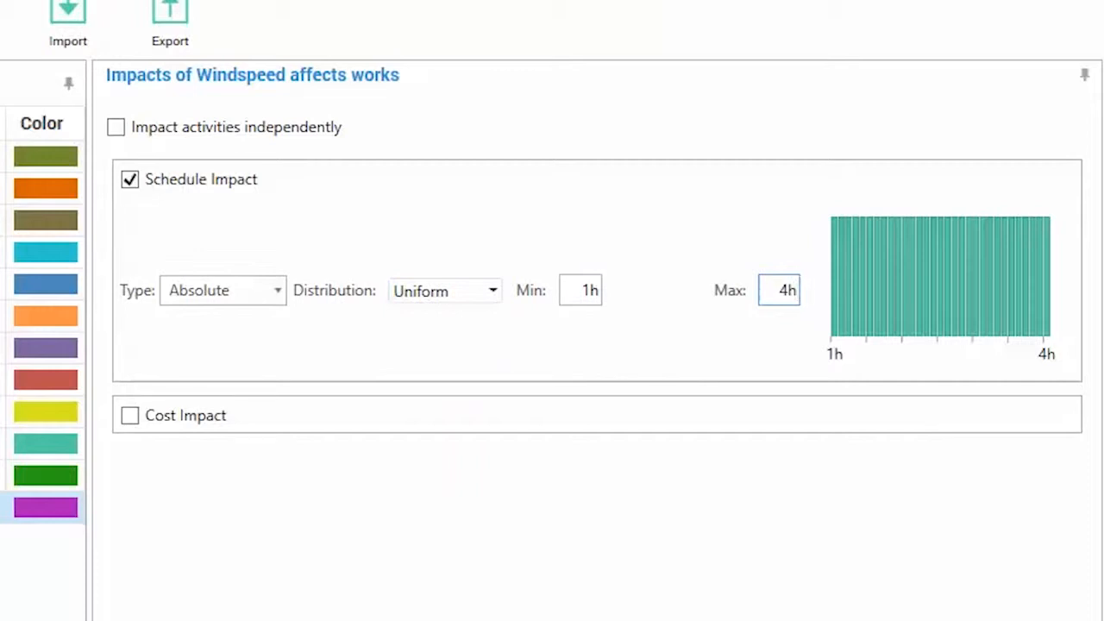
text(10m)
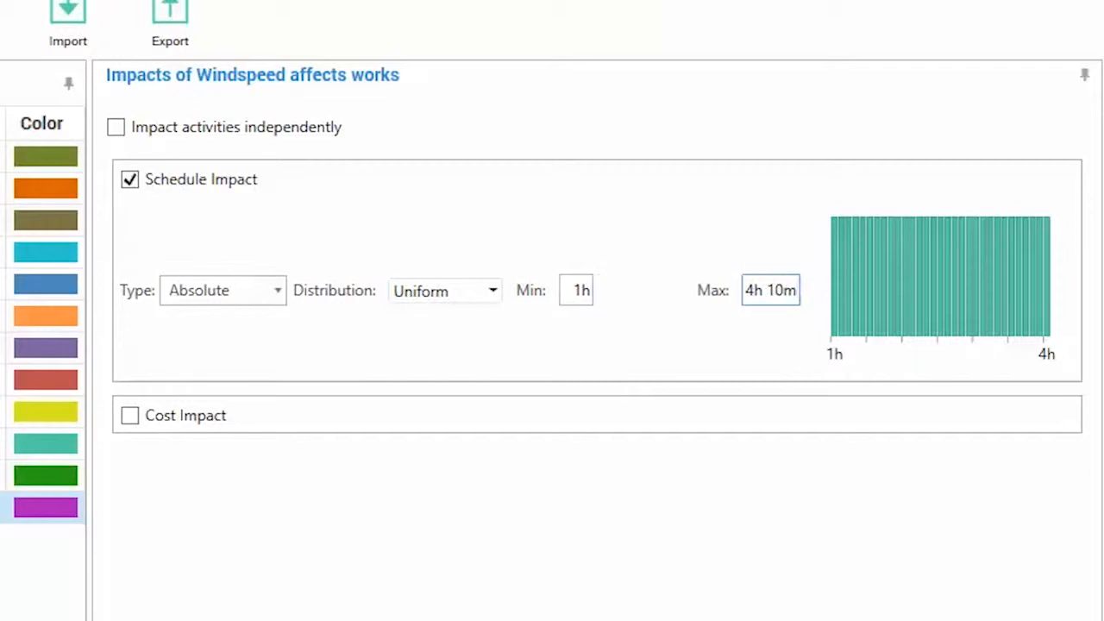
click(580, 289)
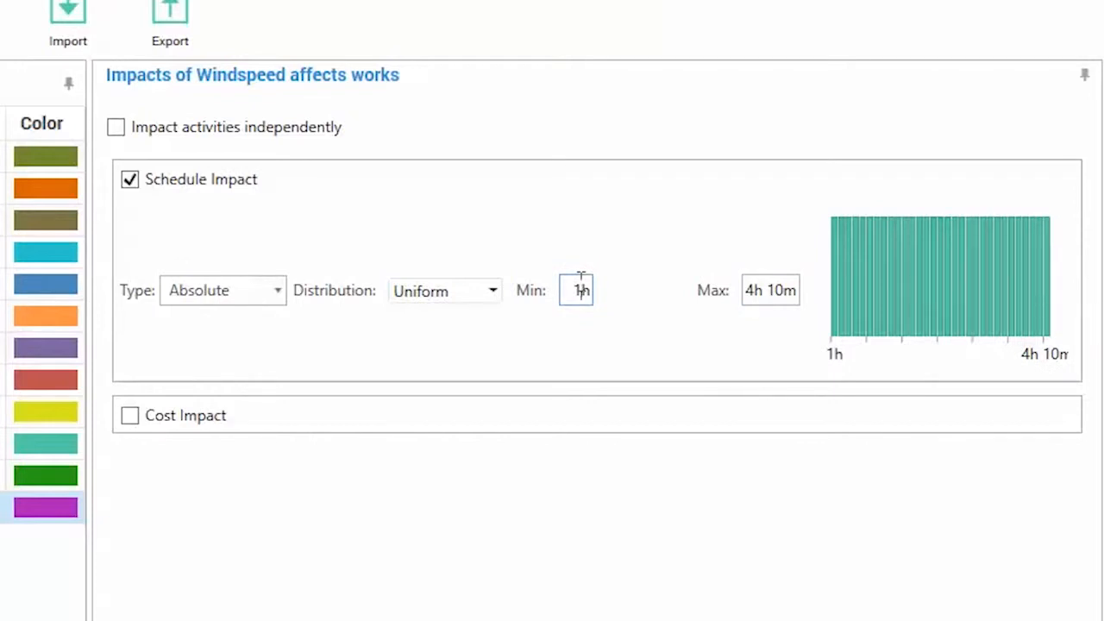
click(770, 291)
drag(791, 290, 831, 291)
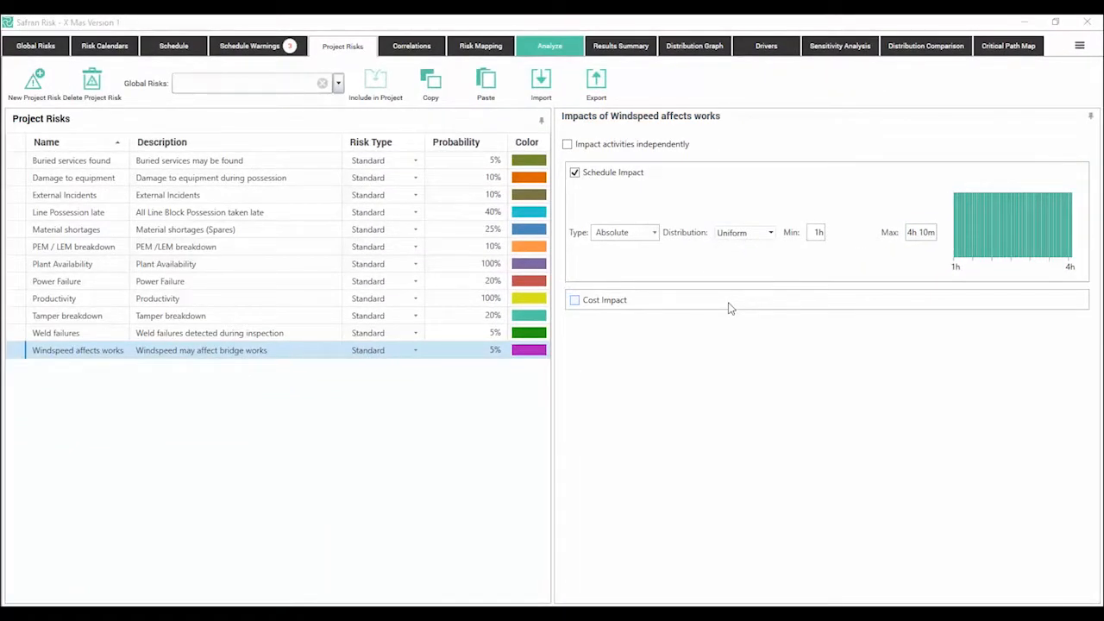
Step: Select activity A1211 in the risk mapping and go to the X Mas Version 1 summary in the schedule
click(477, 46)
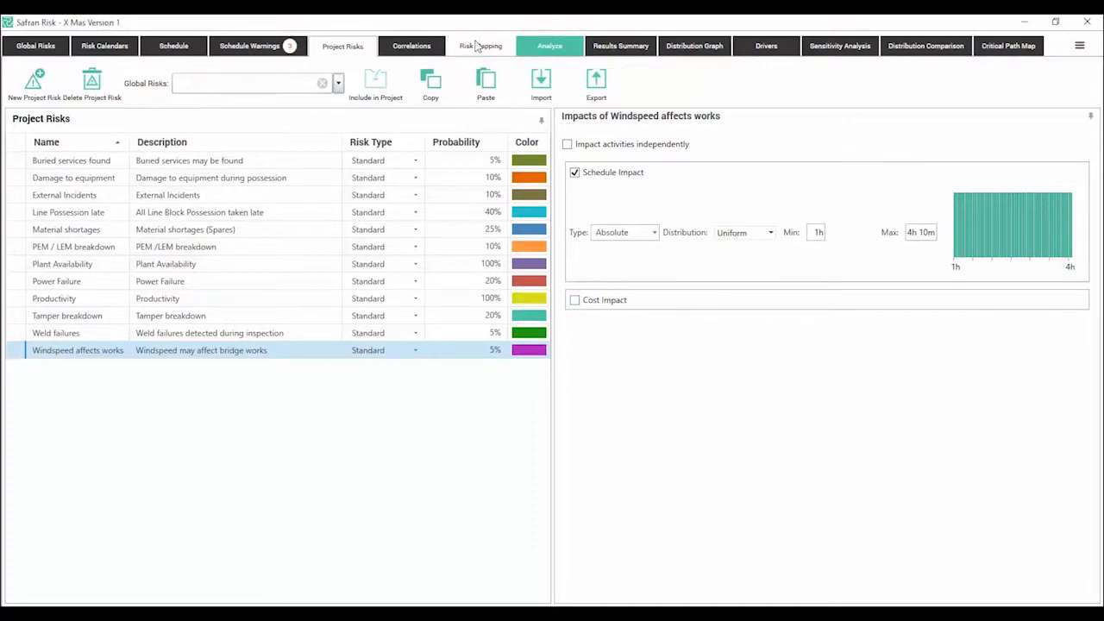
click(477, 46)
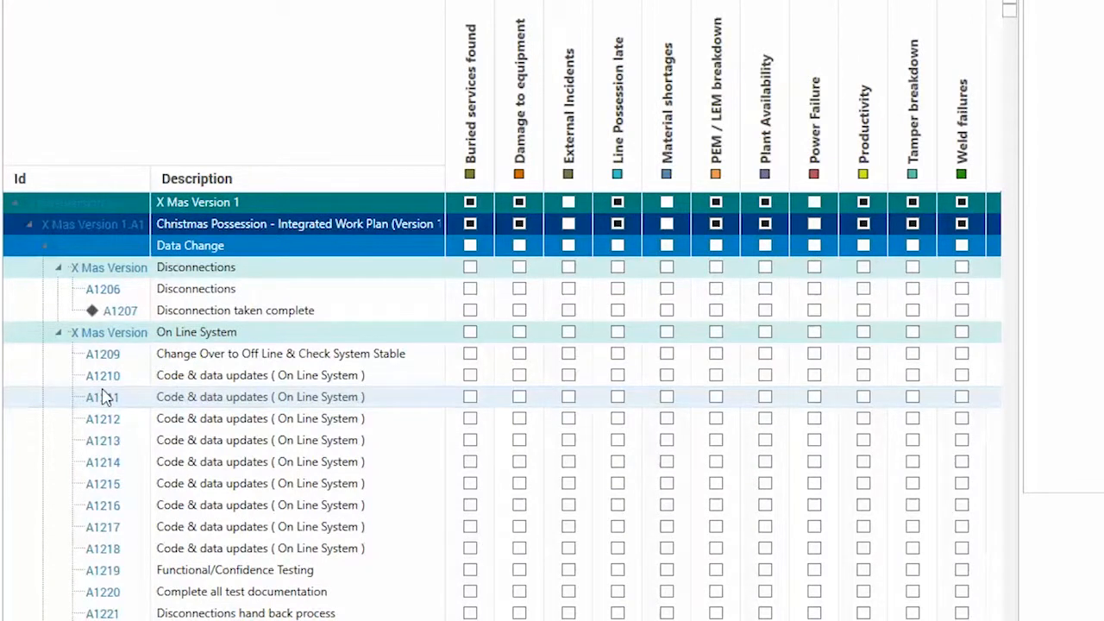
click(105, 397)
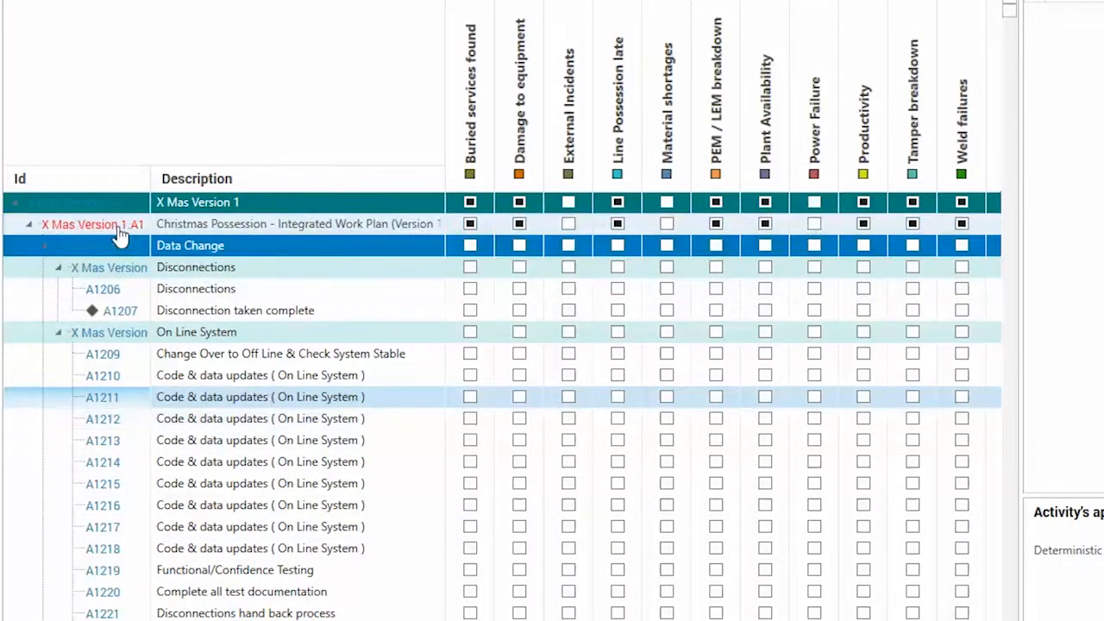
click(87, 226)
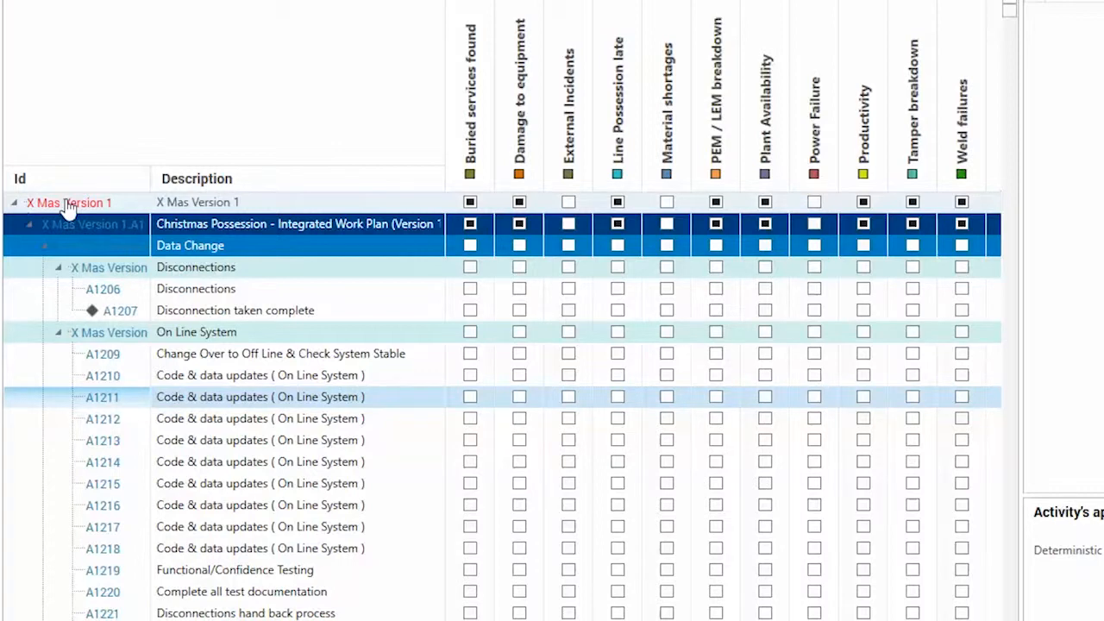
click(75, 205)
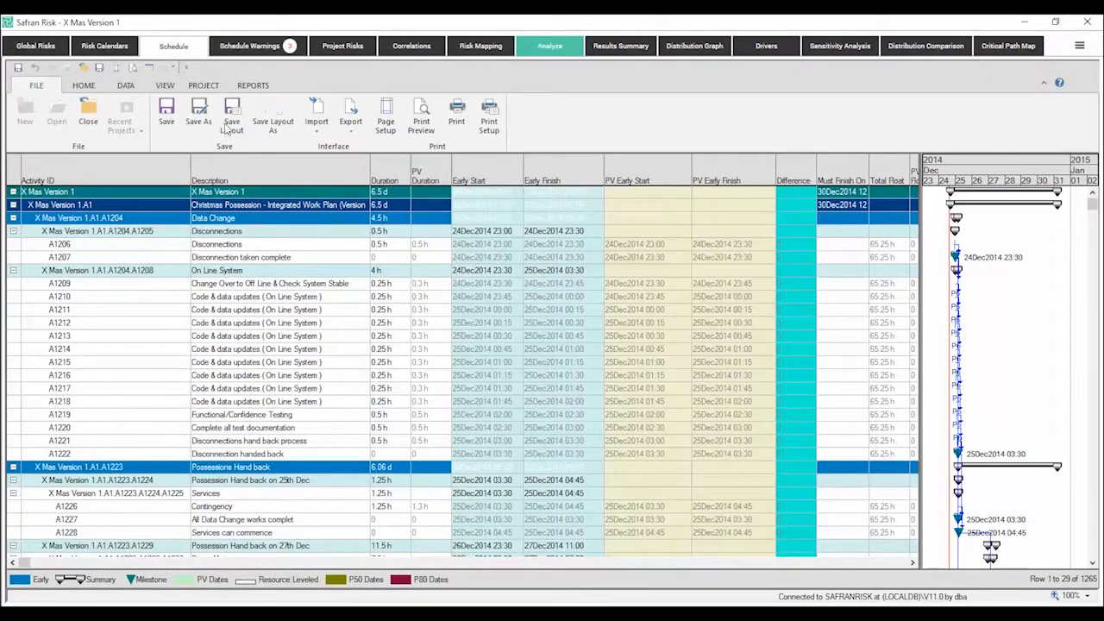
Step: Apply the saved Signalling filter to limit the activities in the risk mapping and confirm the filter settings
click(84, 87)
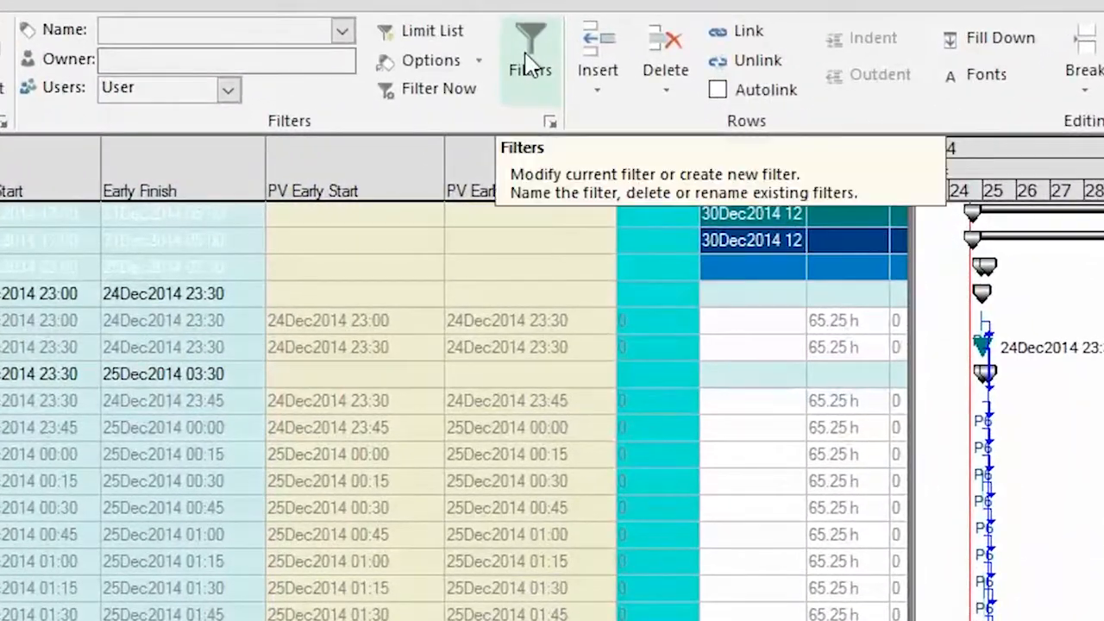
click(531, 58)
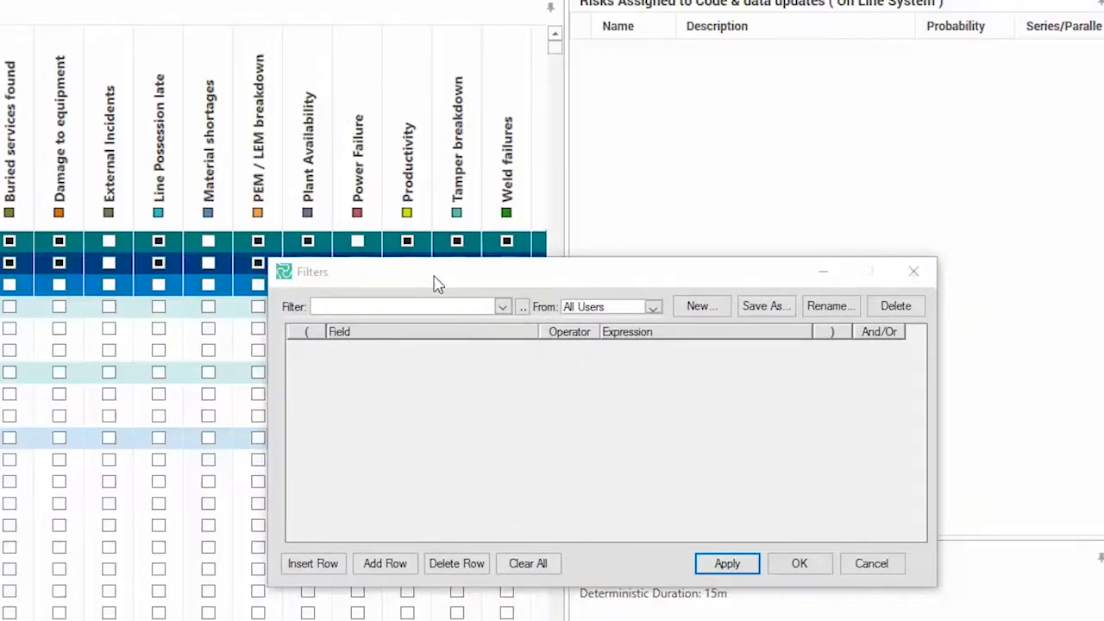
drag(436, 284, 607, 60)
click(675, 82)
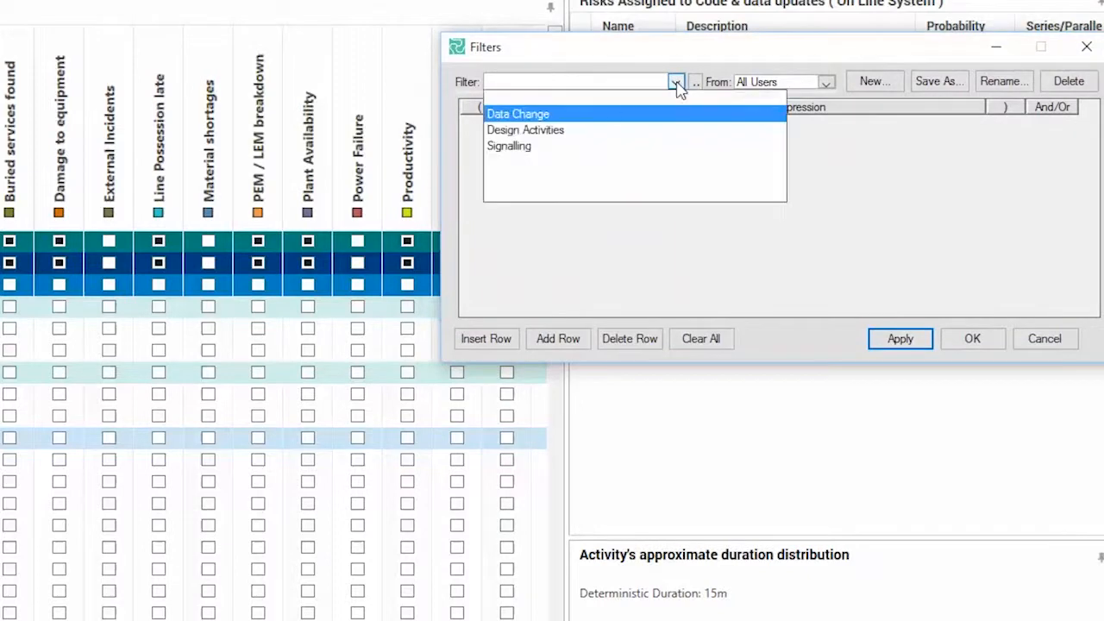
click(515, 148)
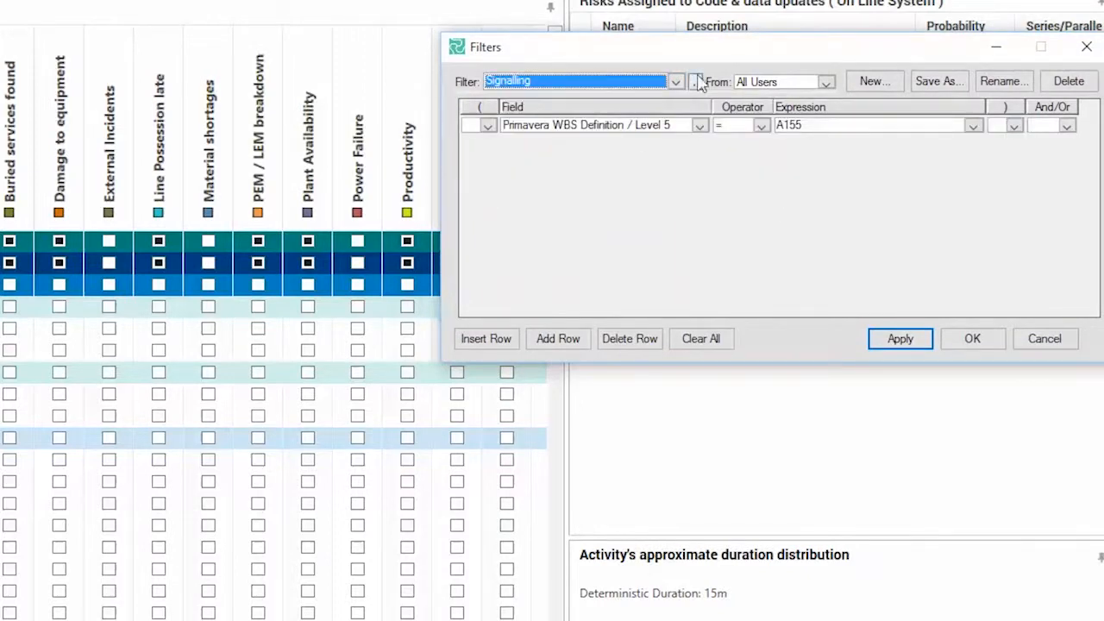
drag(712, 50, 712, 7)
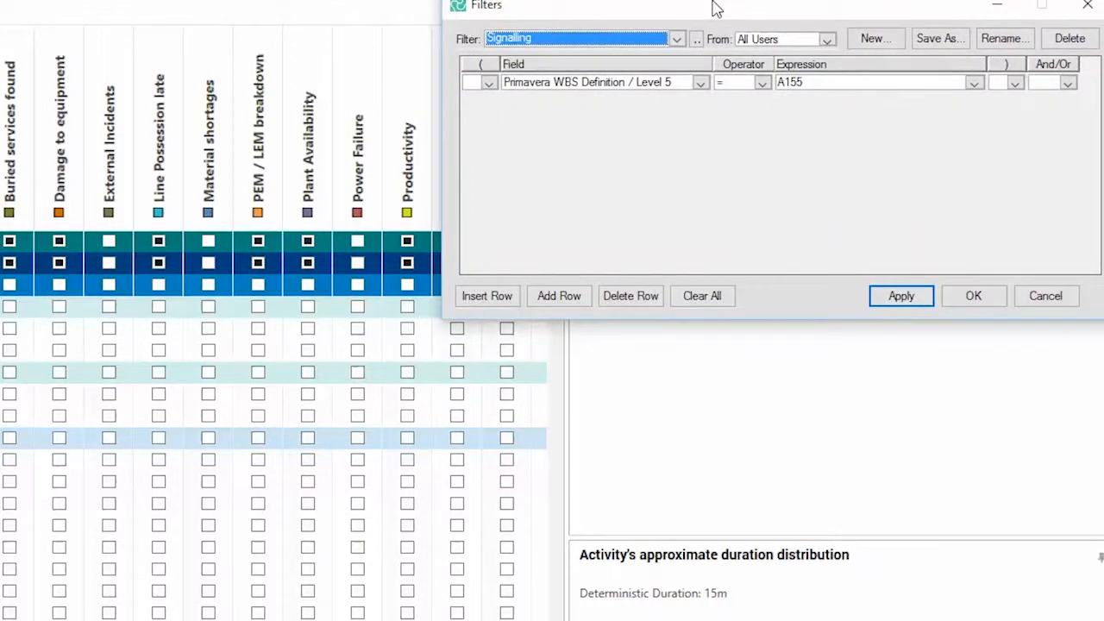
click(897, 295)
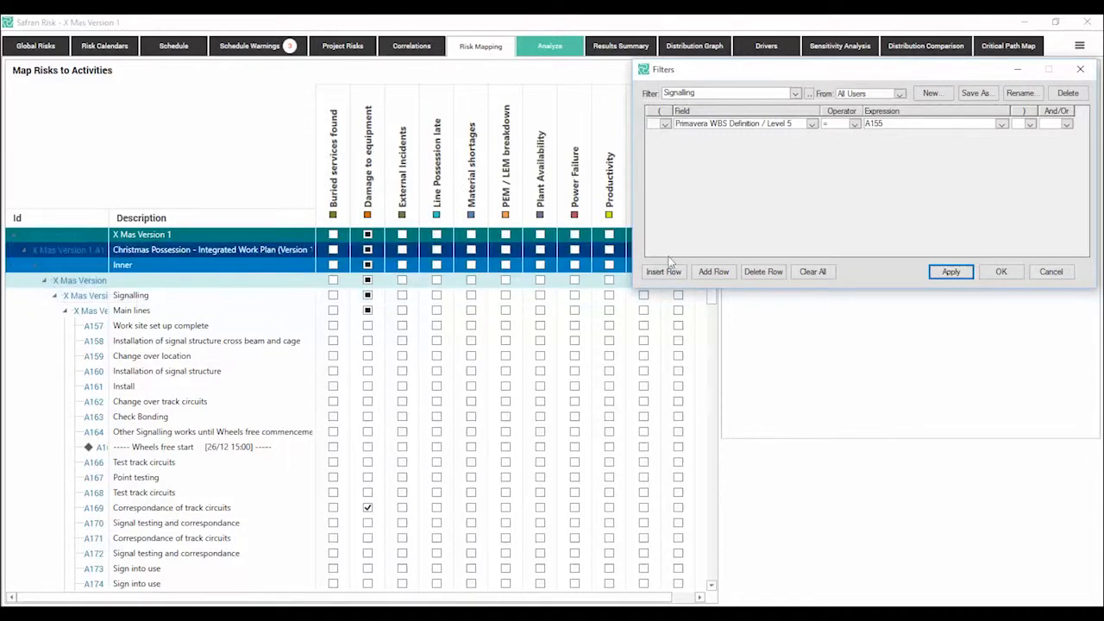
click(1015, 272)
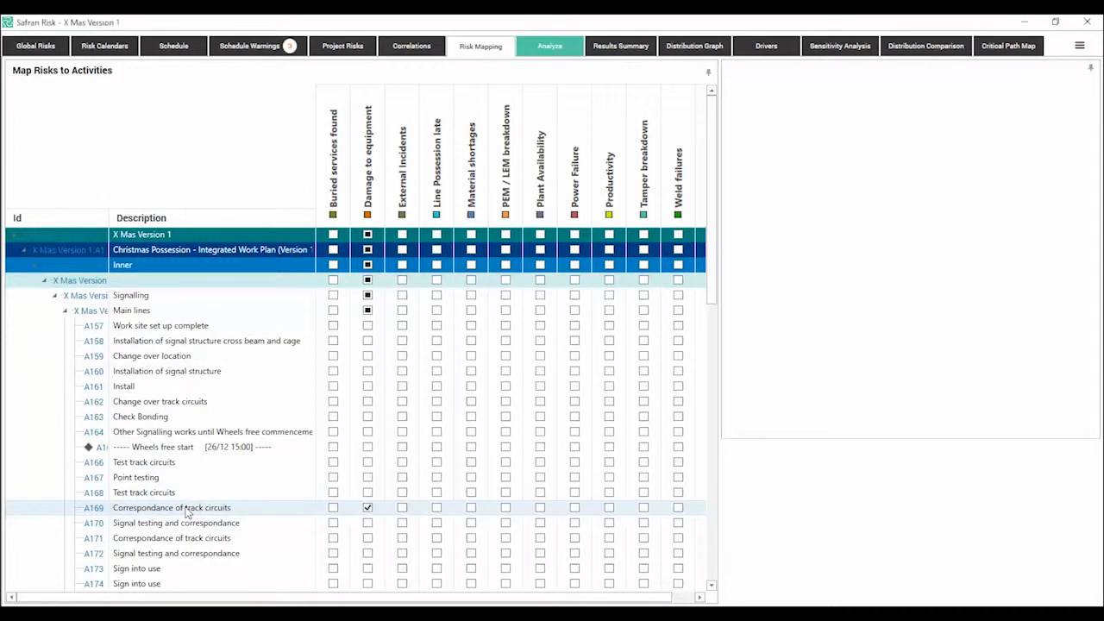
Step: Try mapping the External Incidents risk to the whole Signalling group and clear that mapping
click(187, 512)
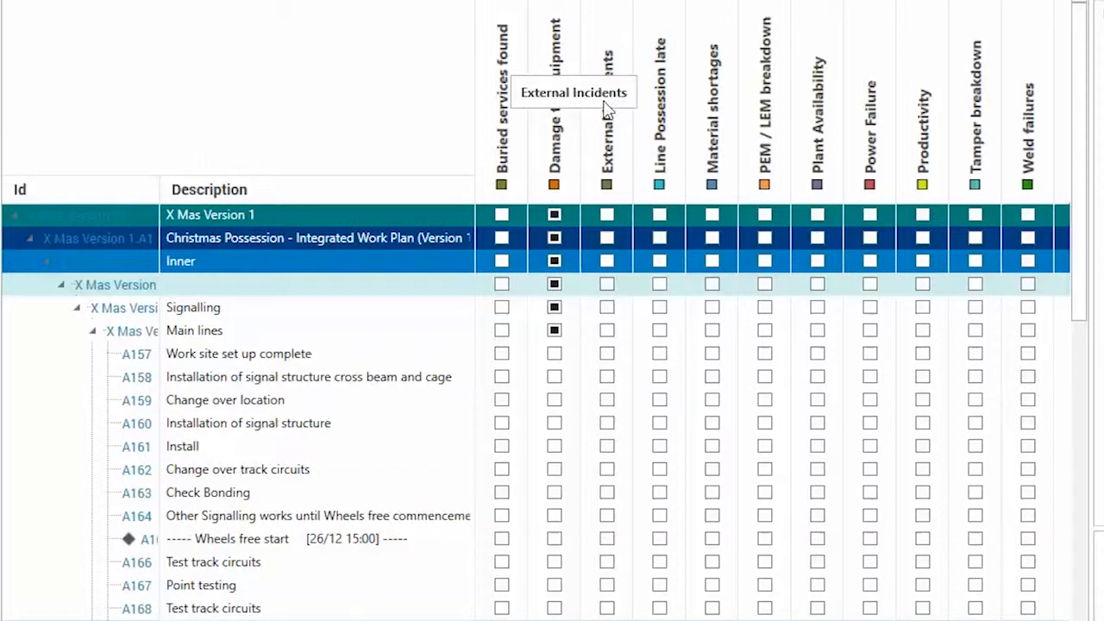
click(606, 309)
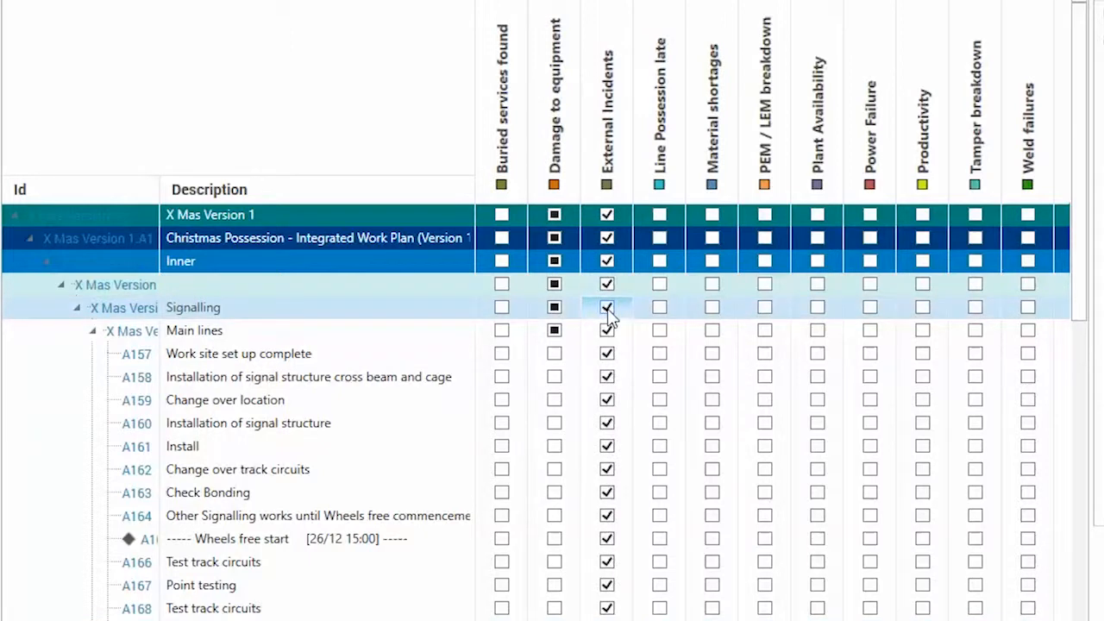
click(607, 309)
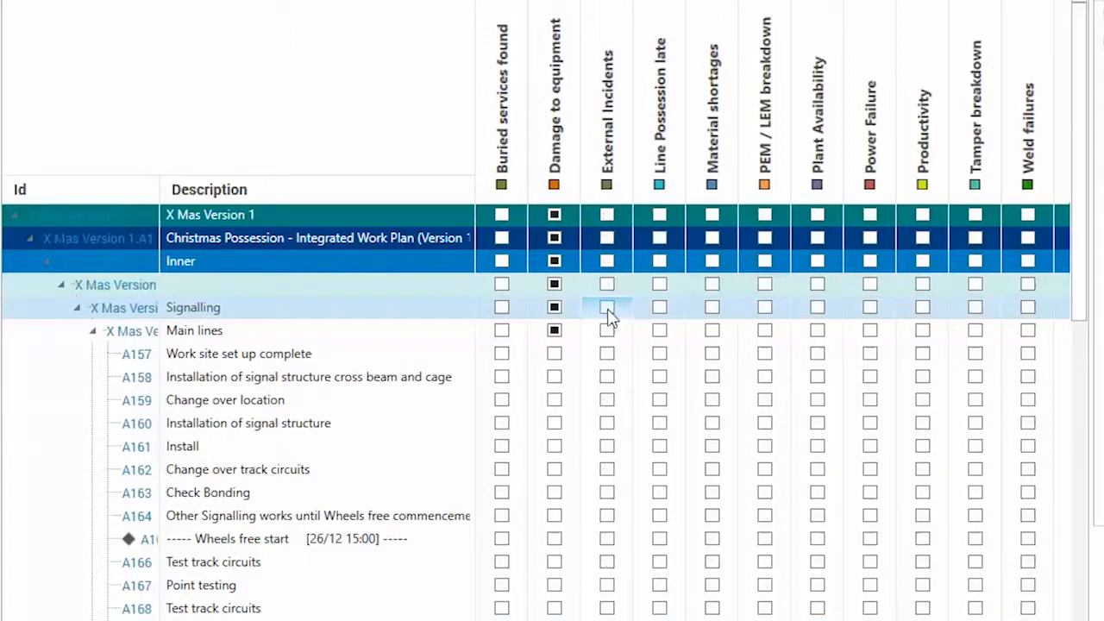
Step: Map External Incidents, Line Possession late and Material shortages to activity A159 Change over location, and enlarge its duration distribution view
click(608, 401)
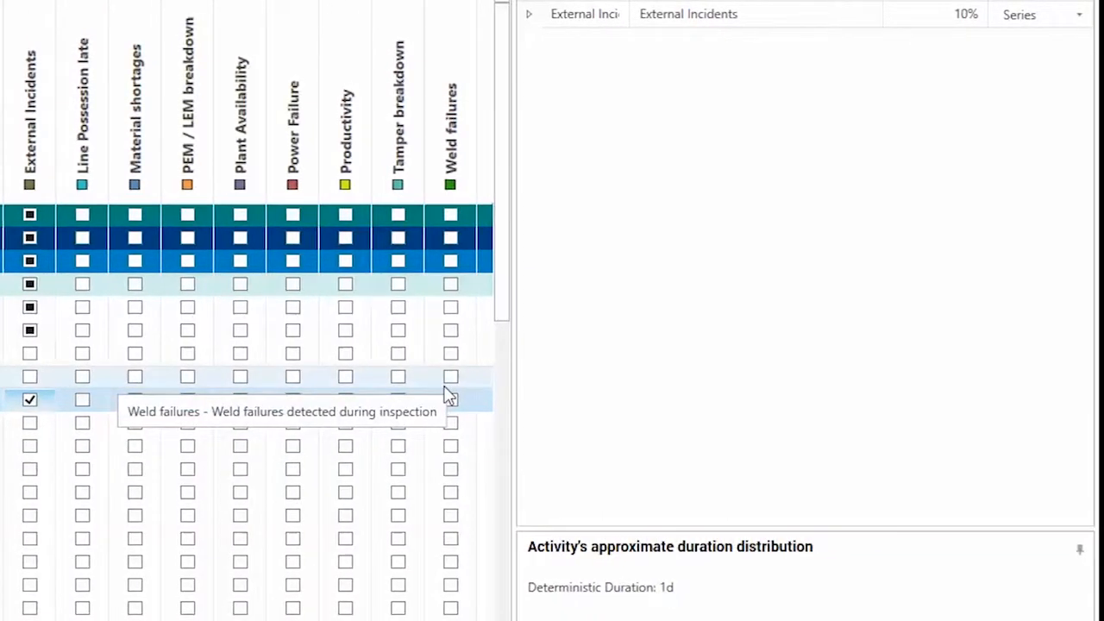
click(522, 15)
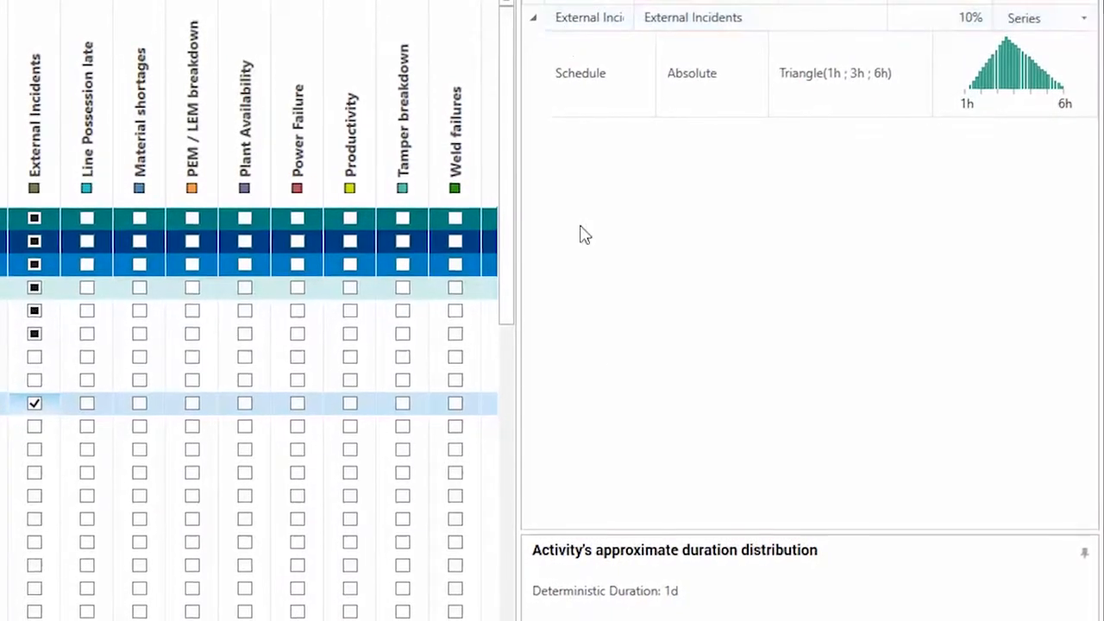
drag(579, 530, 614, 242)
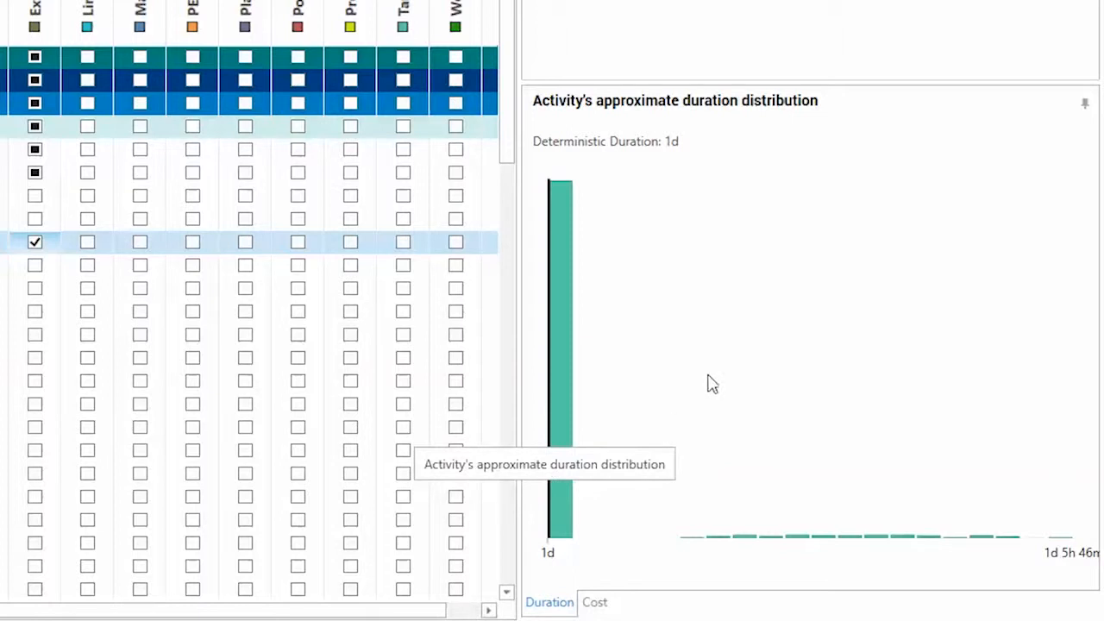
click(88, 242)
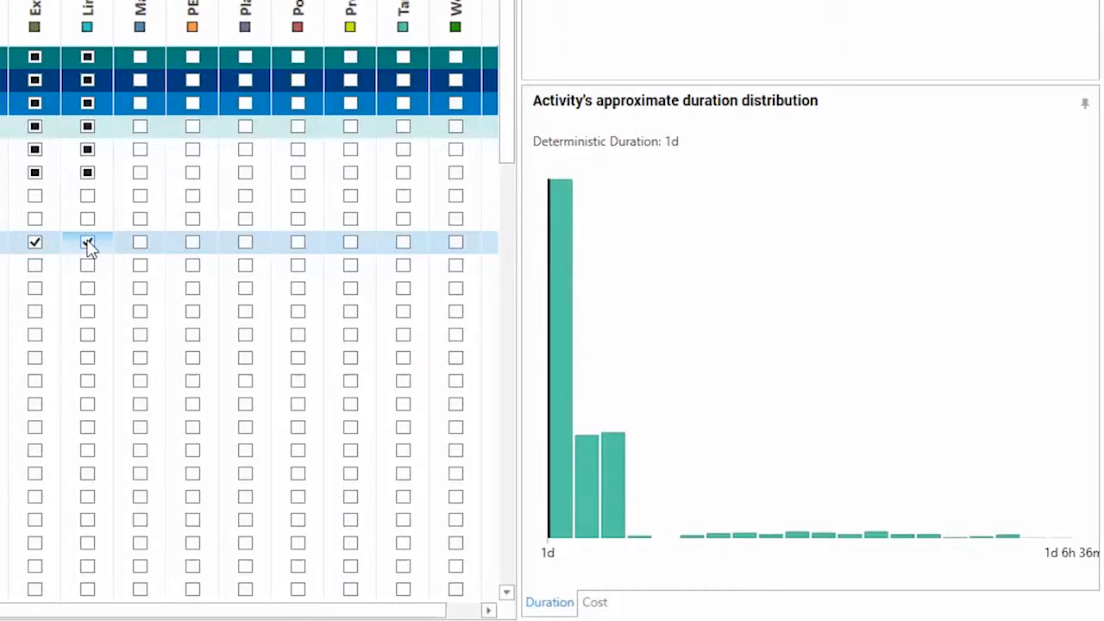
click(141, 244)
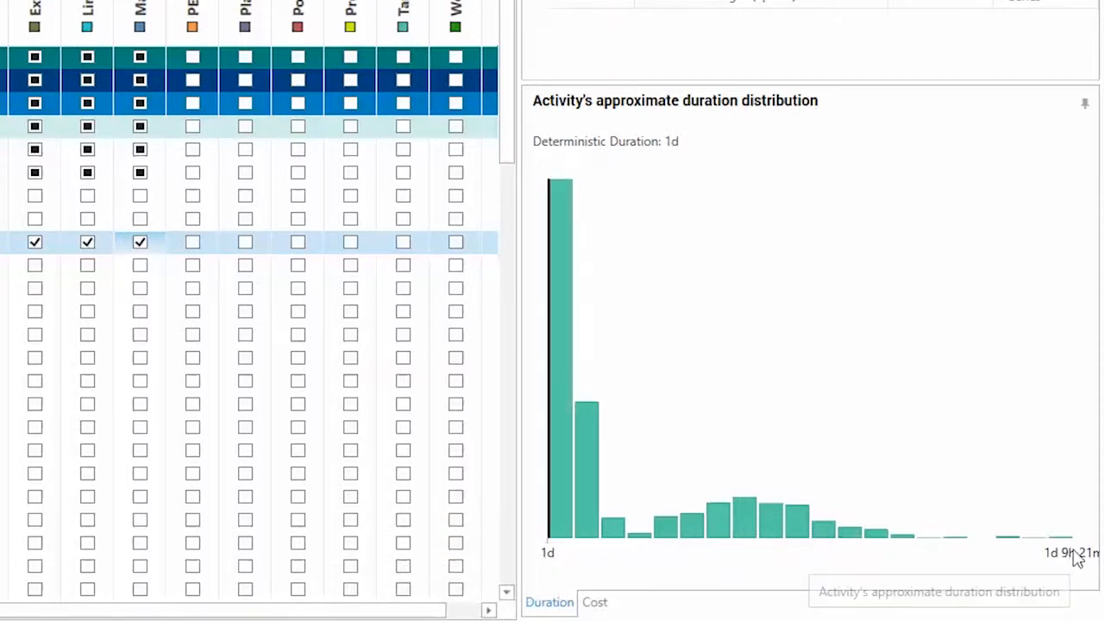
Step: Try mapping PEM / LEM breakdown and Plant Availability to activity A159 and remove both mappings
click(195, 245)
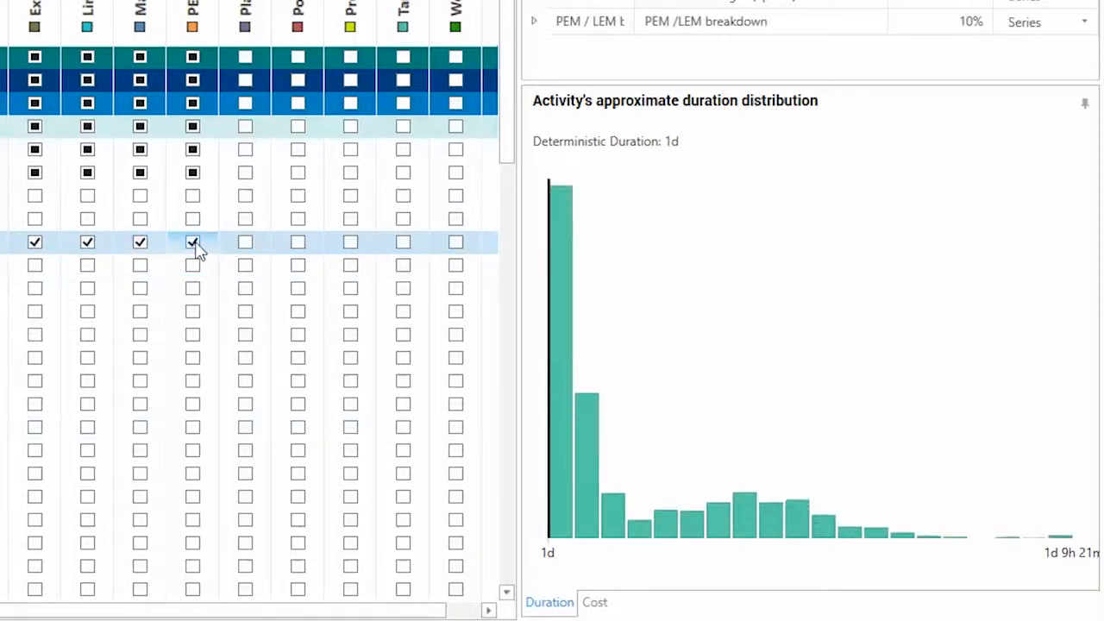
click(246, 244)
click(245, 242)
click(193, 243)
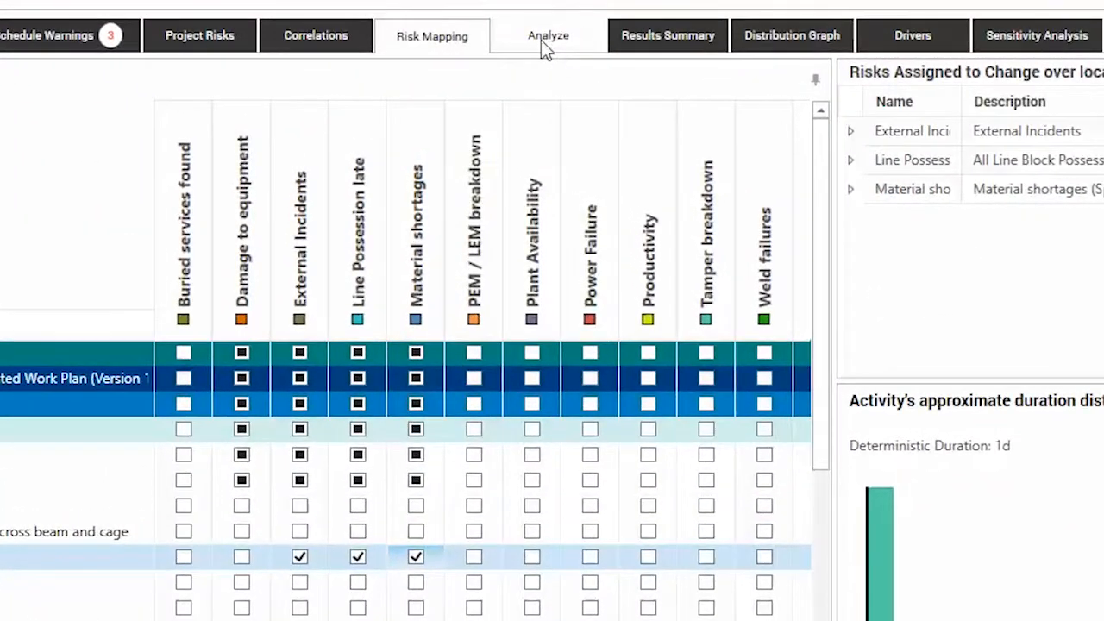
Step: Run the risk analysis with 250 iterations and seed 0, and widen the project's finish date distribution graph
click(546, 47)
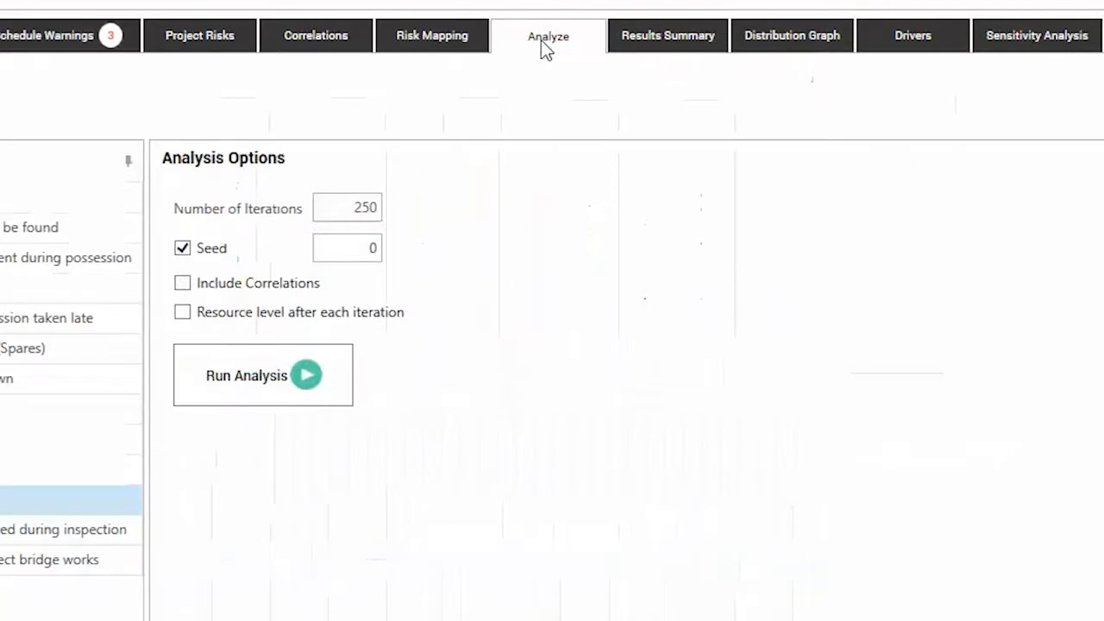
click(319, 398)
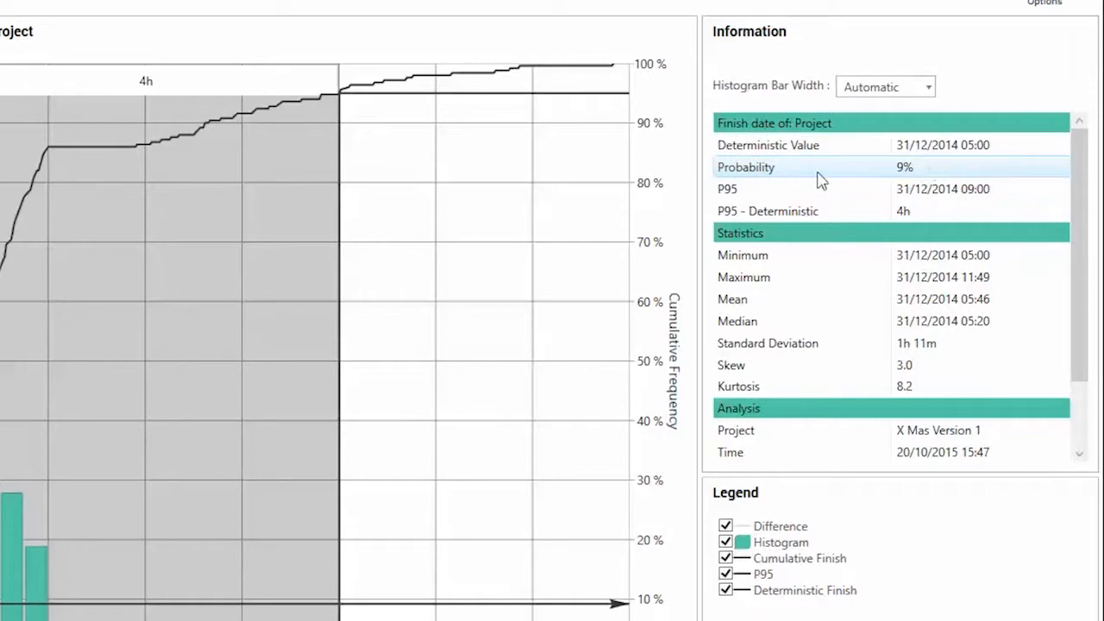
drag(701, 177, 822, 169)
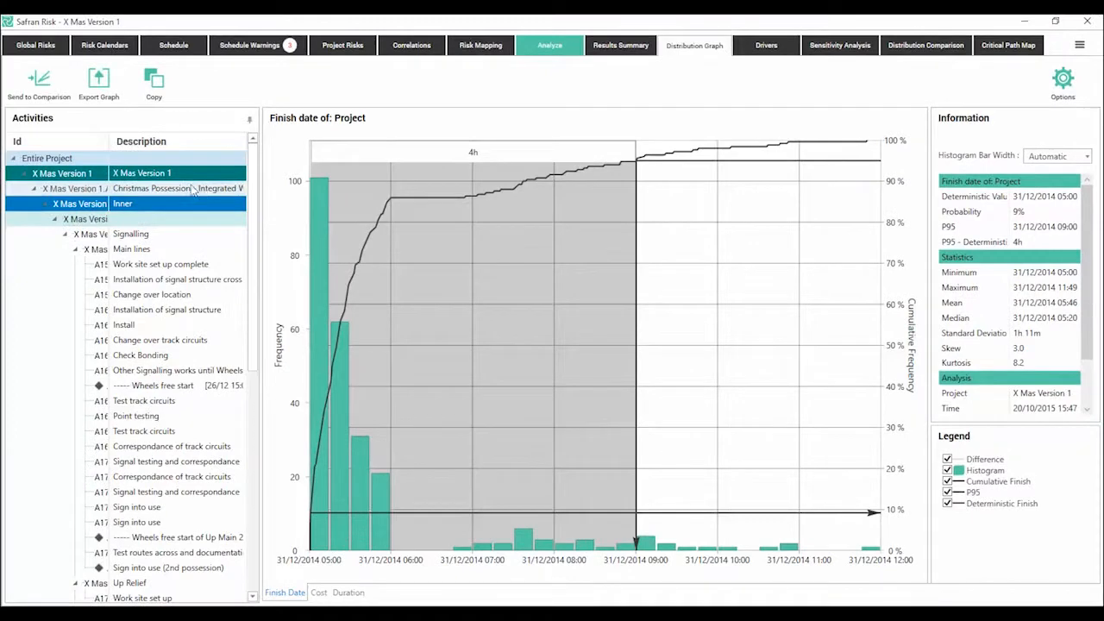
Step: Examine the finish date distributions of A190 Work site set up complete and A186 Correspondance of track circuits, and return to the entire project
click(193, 190)
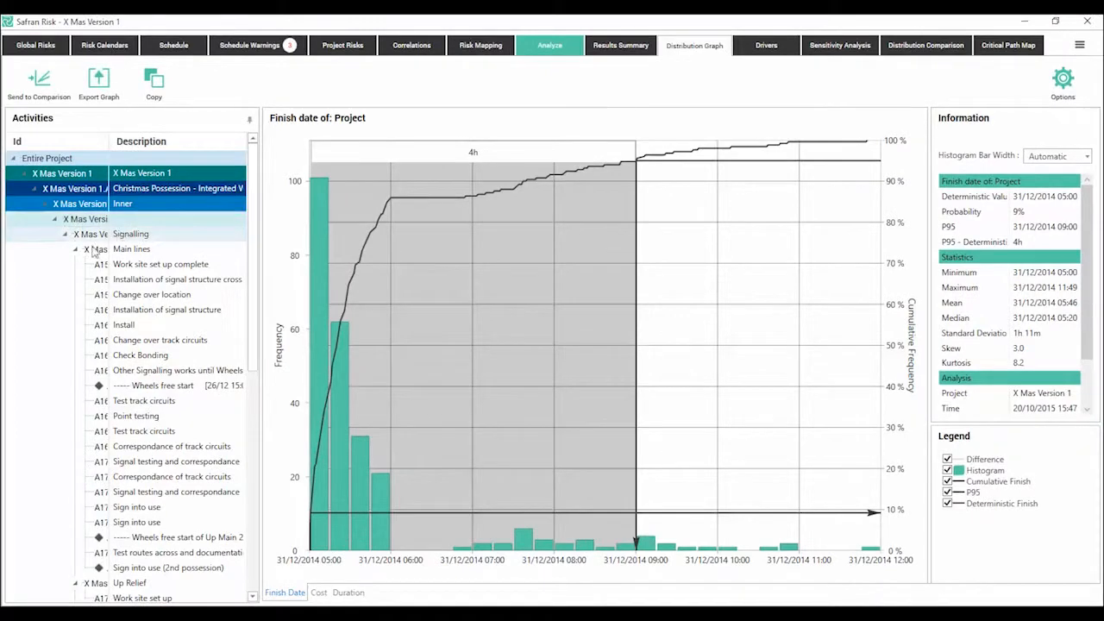
drag(253, 392, 229, 552)
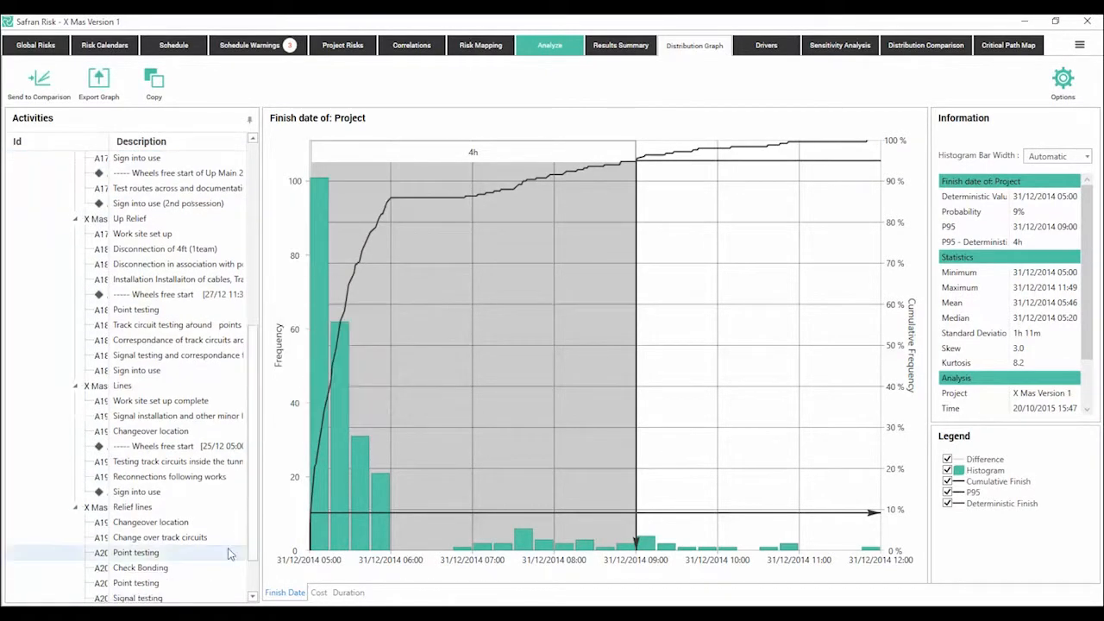
click(139, 418)
click(141, 401)
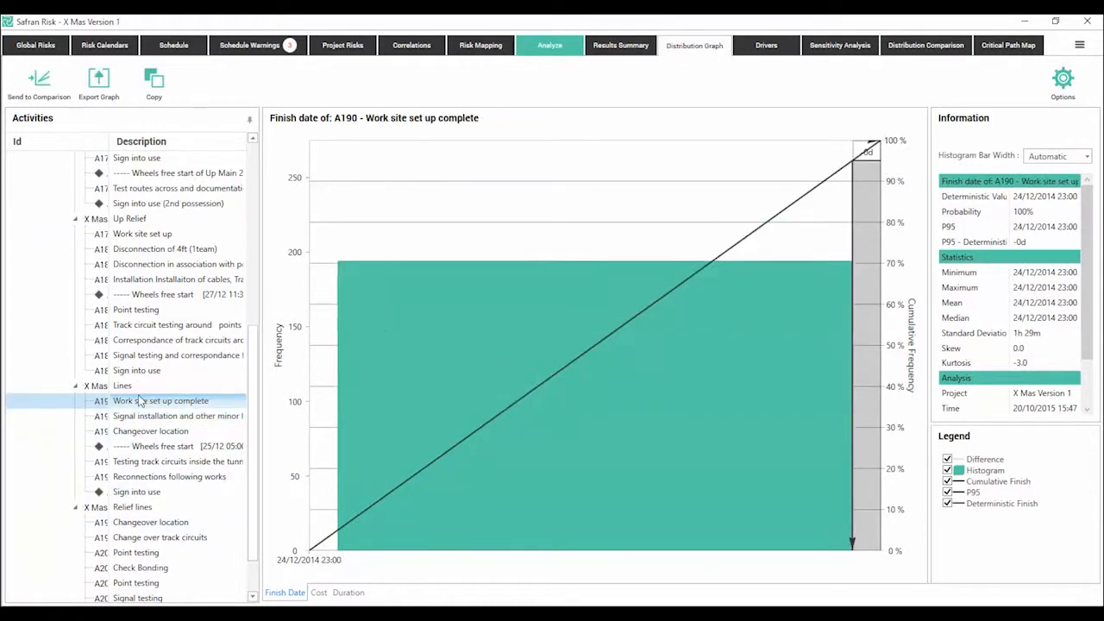
click(136, 342)
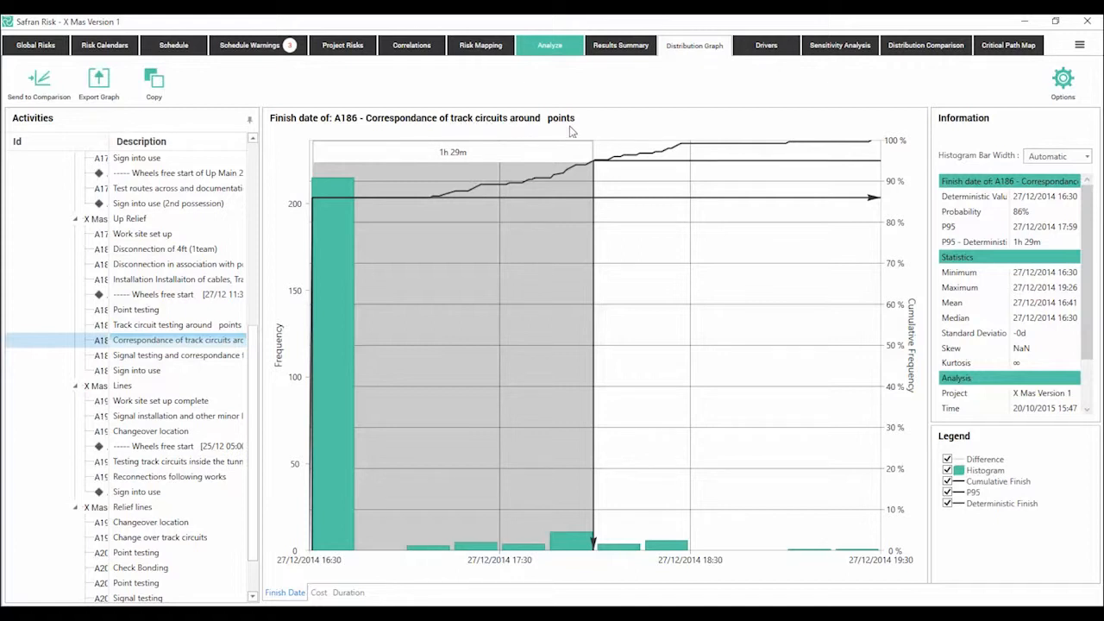
drag(931, 232, 871, 228)
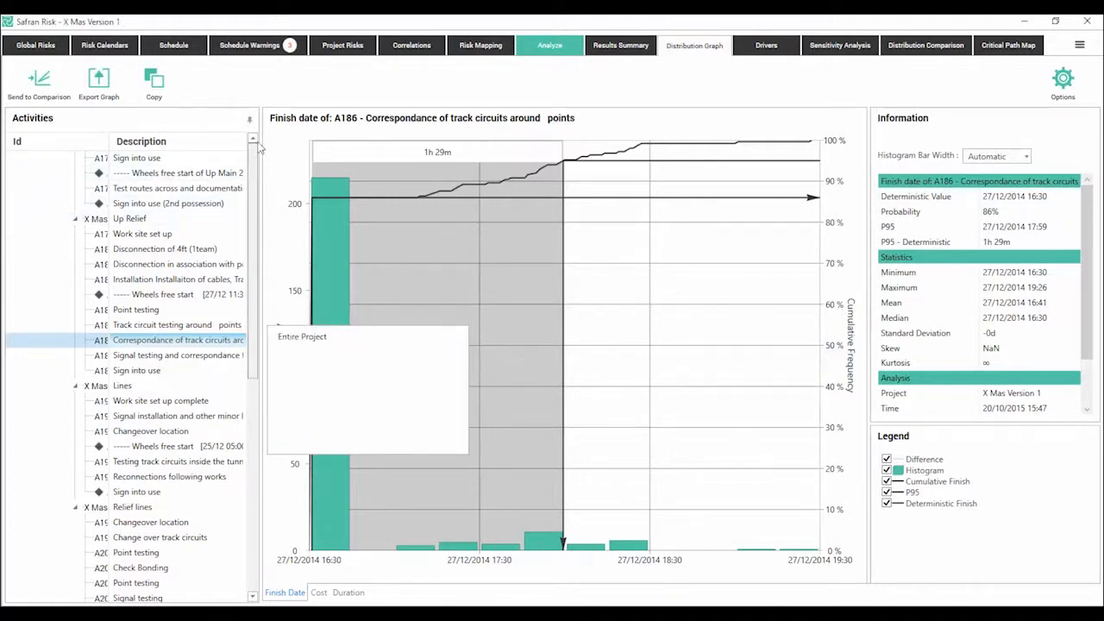
scroll(173, 225, up, 8)
click(76, 159)
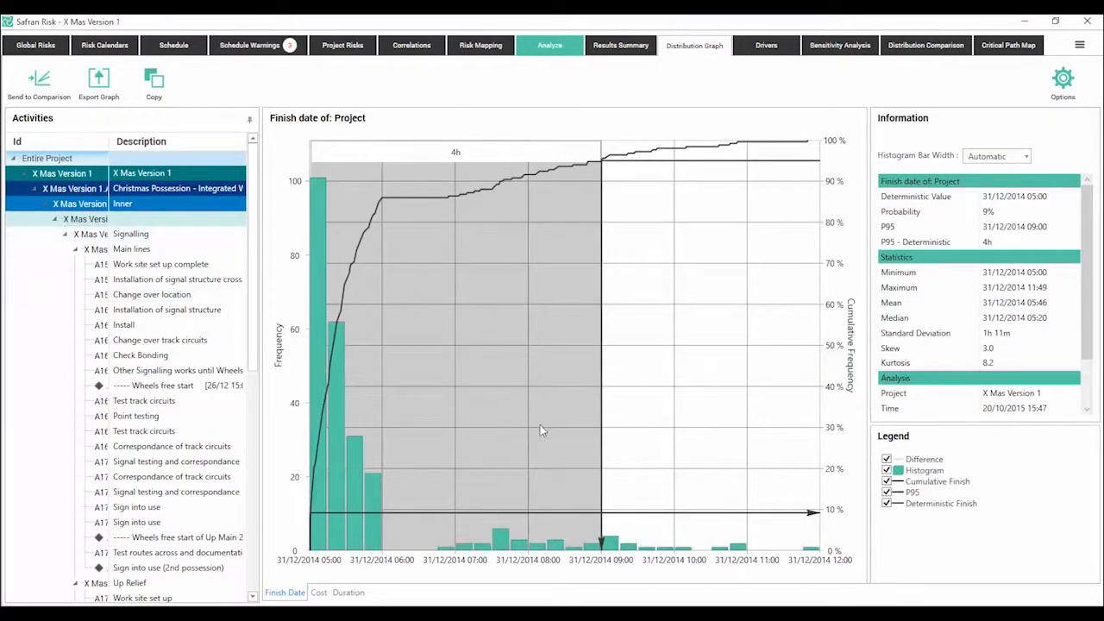
Step: Examine the risk and activity drivers of the project finish, including the correlations of Line Possession late and A159 Change over location
click(767, 47)
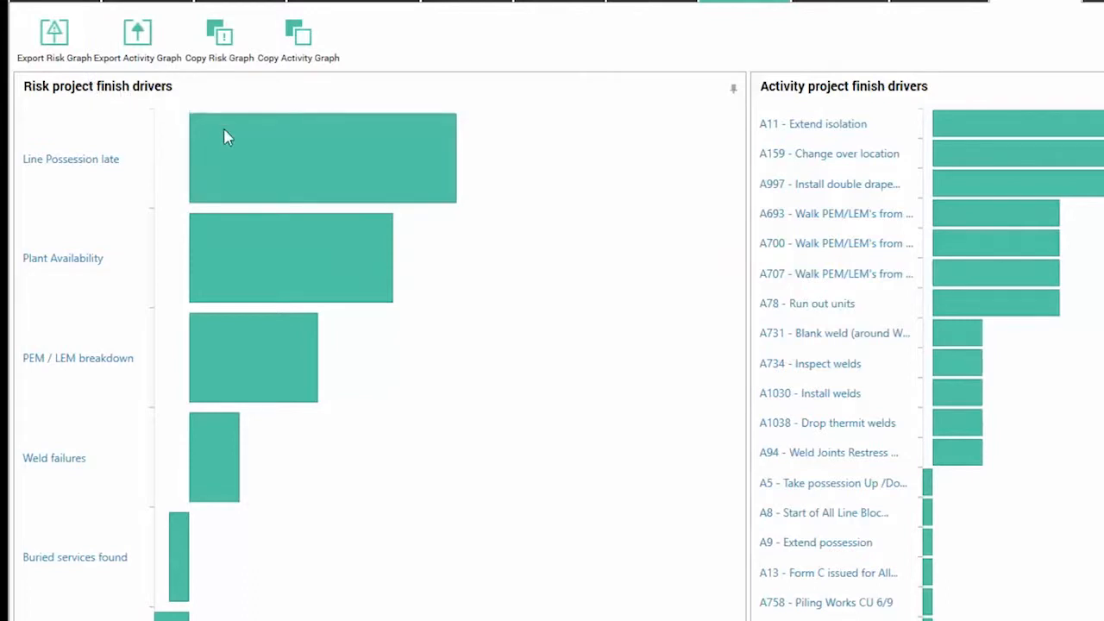
mouse_move(228, 138)
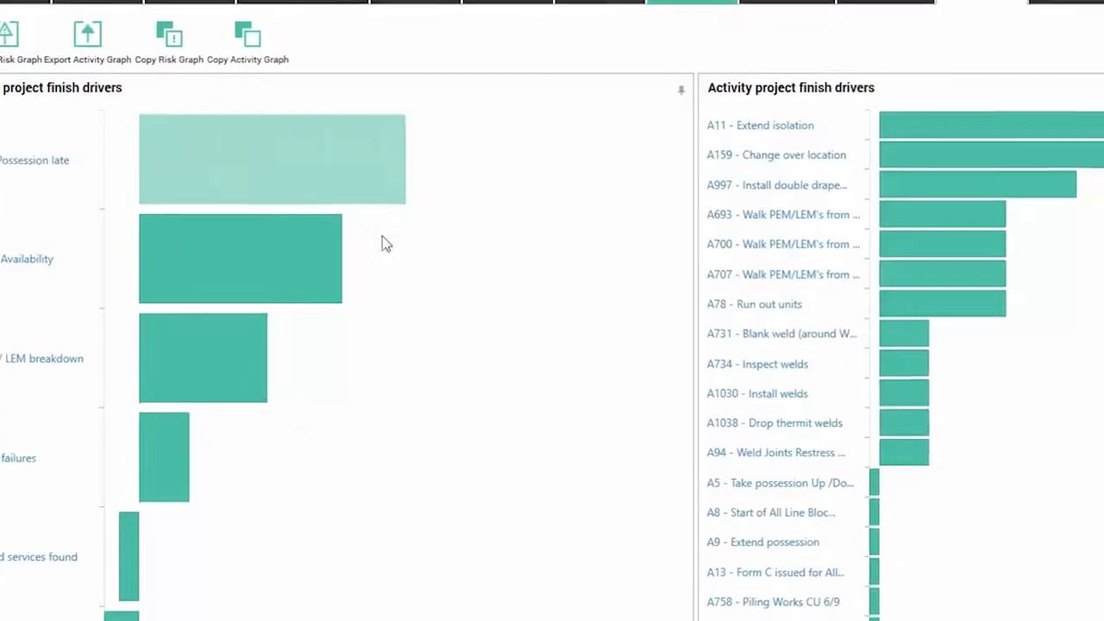
mouse_move(1007, 151)
mouse_move(614, 131)
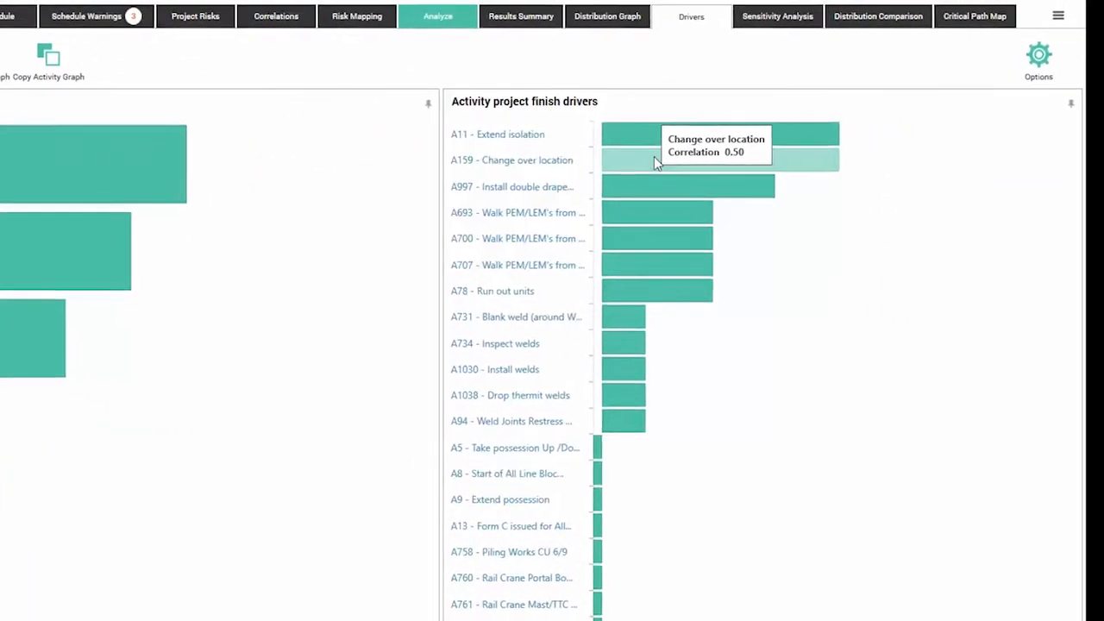
mouse_move(686, 225)
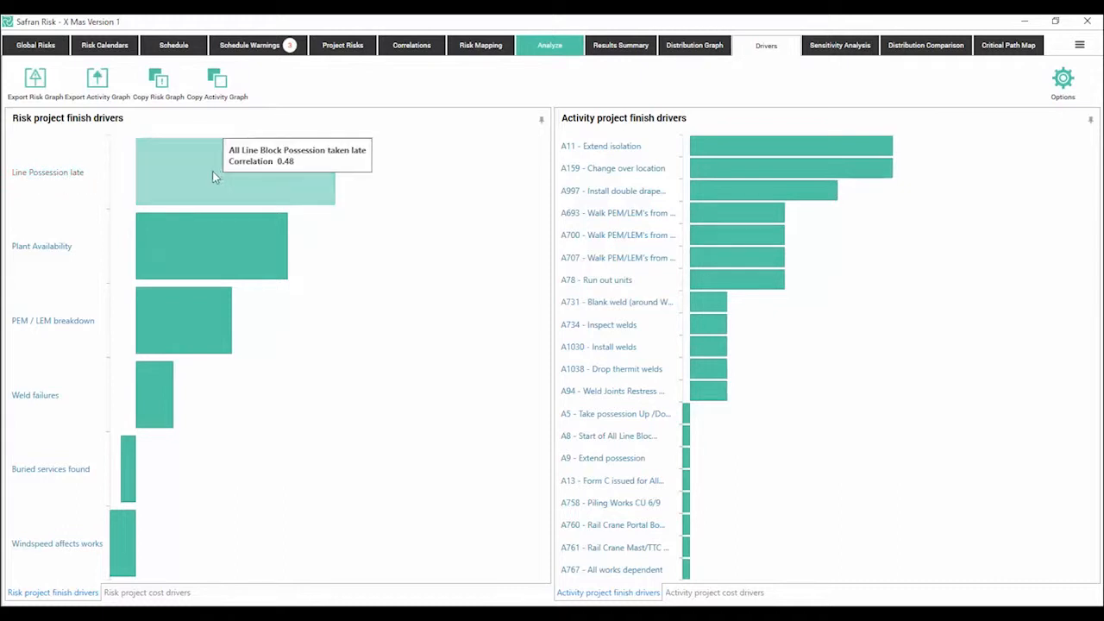
mouse_move(218, 184)
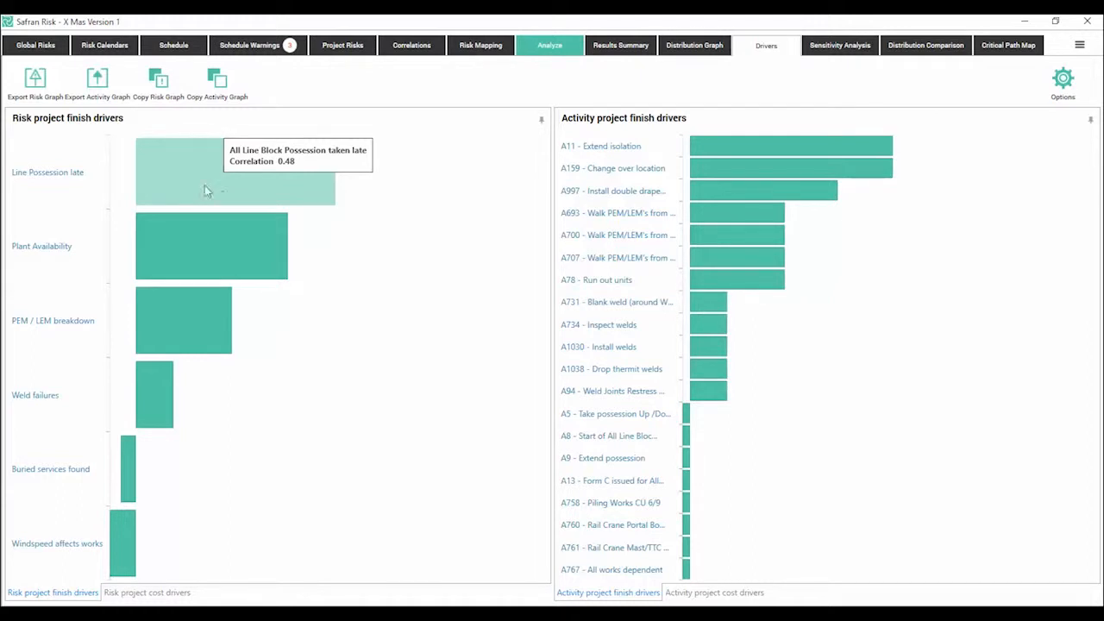
Step: Calculate the risk impacts for the sensitivity analysis and return to the project's finish date distribution graph
click(843, 48)
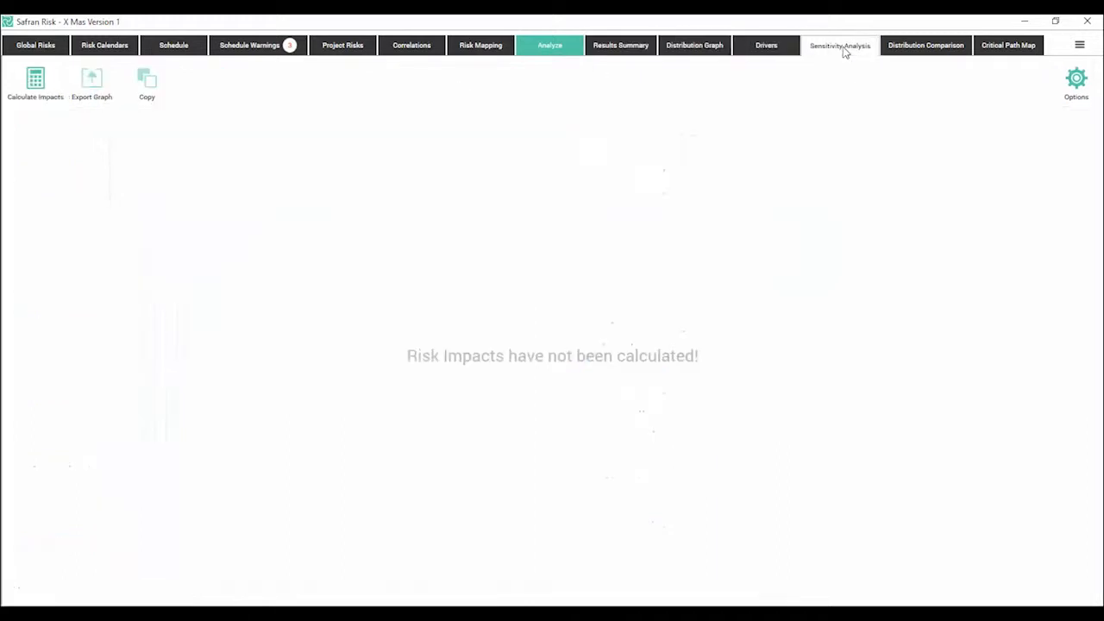
click(36, 80)
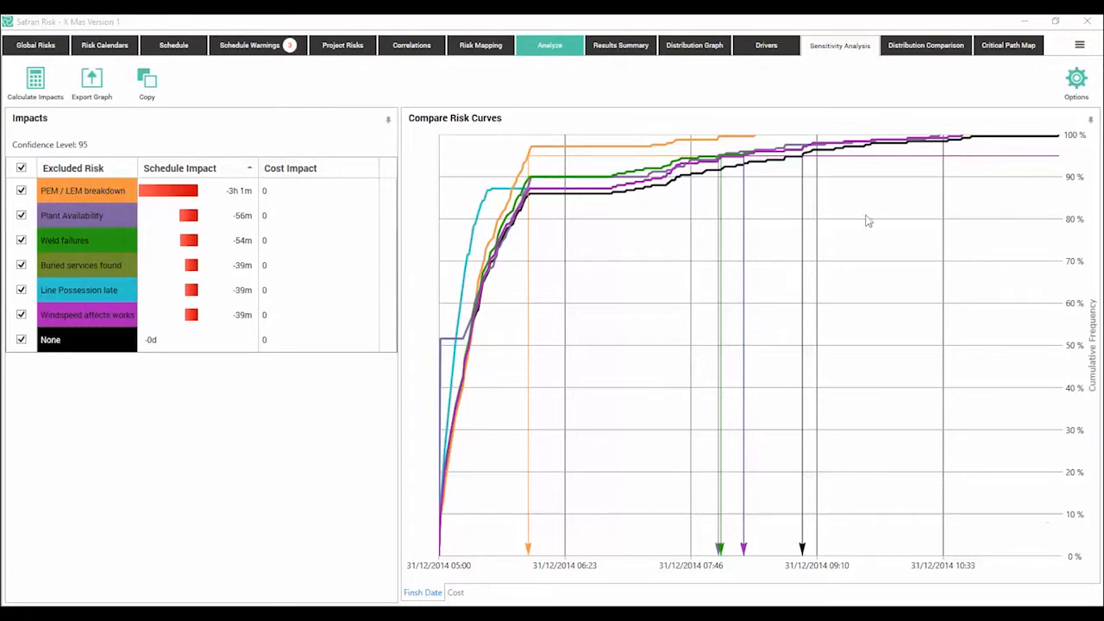
click(695, 45)
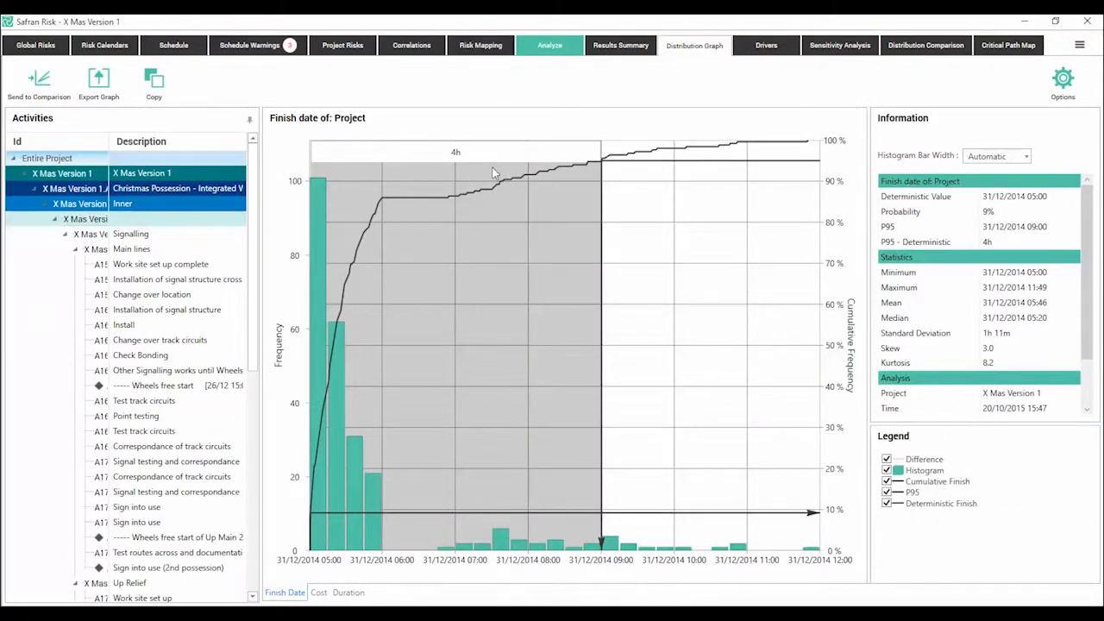
Step: Set the schedule impact maximum of the PEM / LEM breakdown project risk to 2h 13m
click(336, 52)
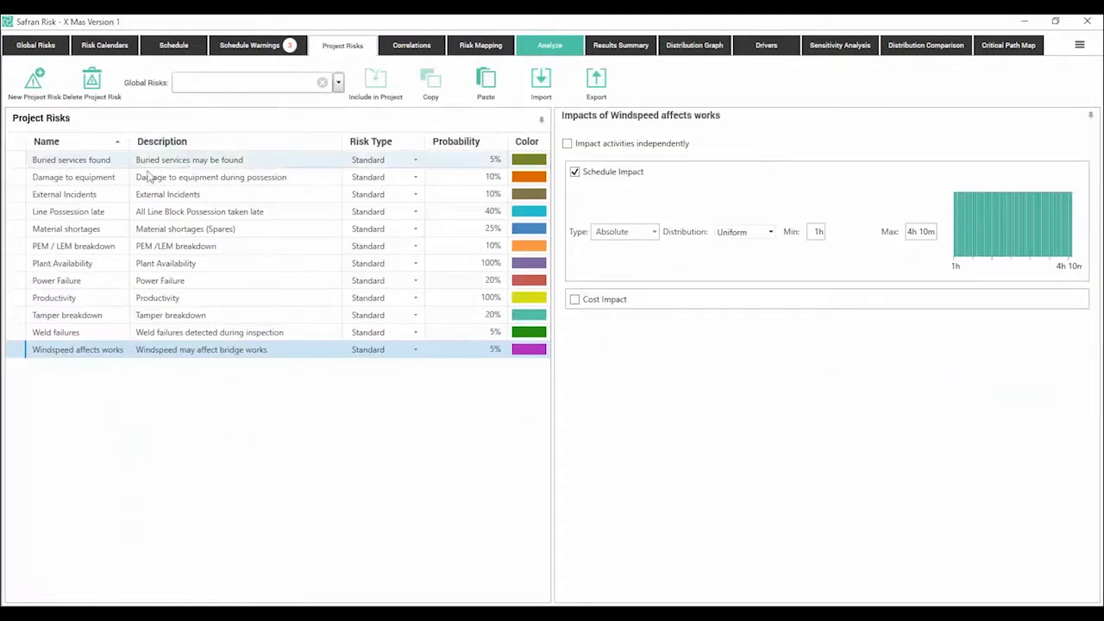
click(19, 250)
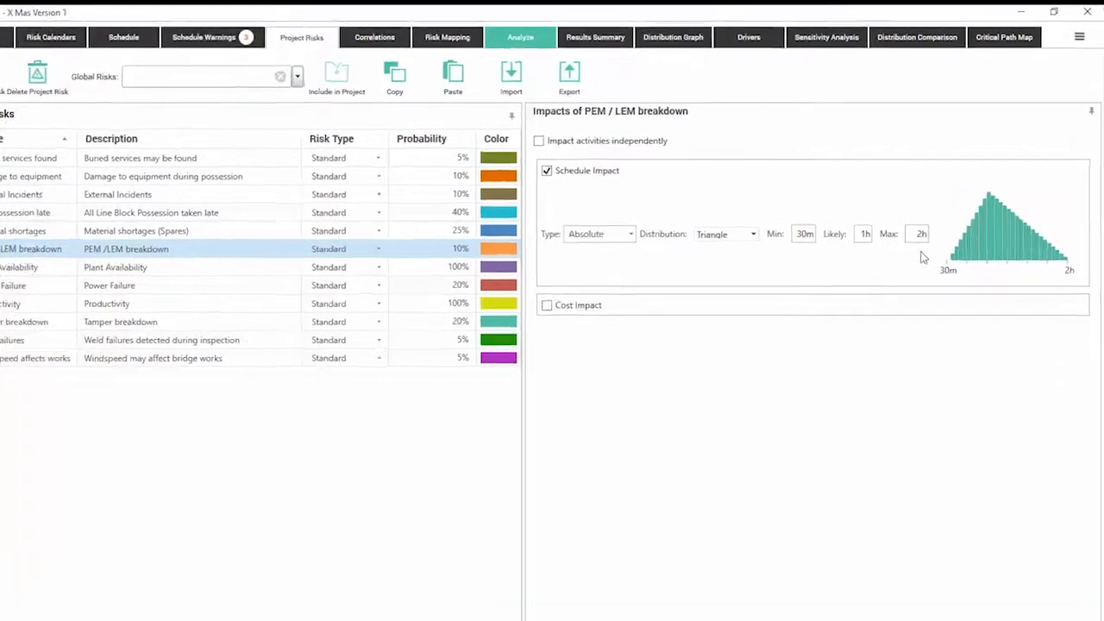
click(925, 235)
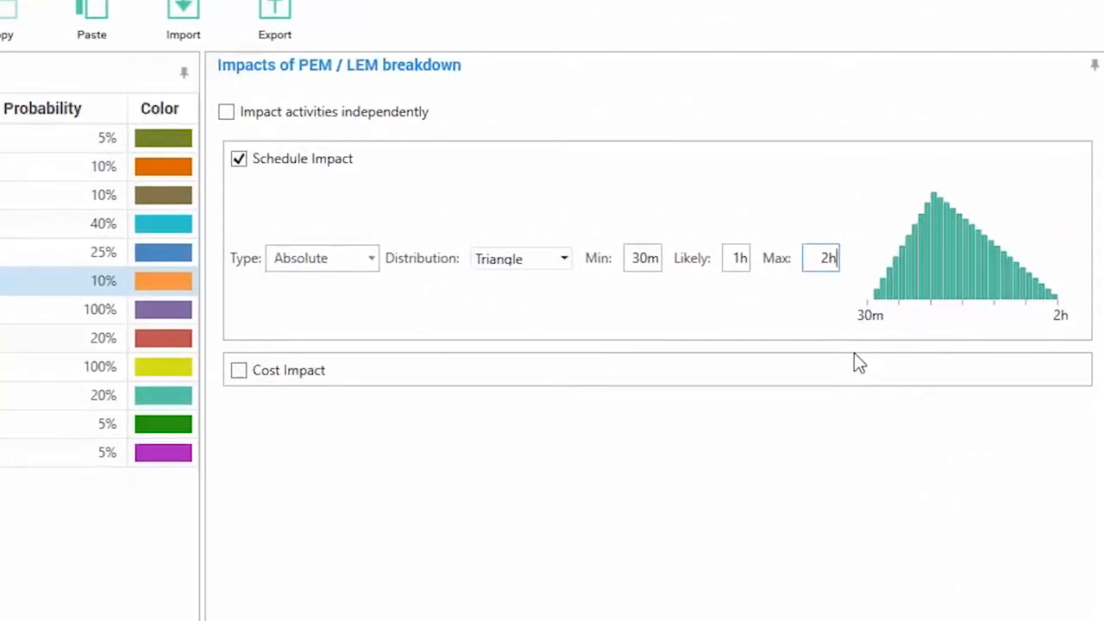
text(13m)
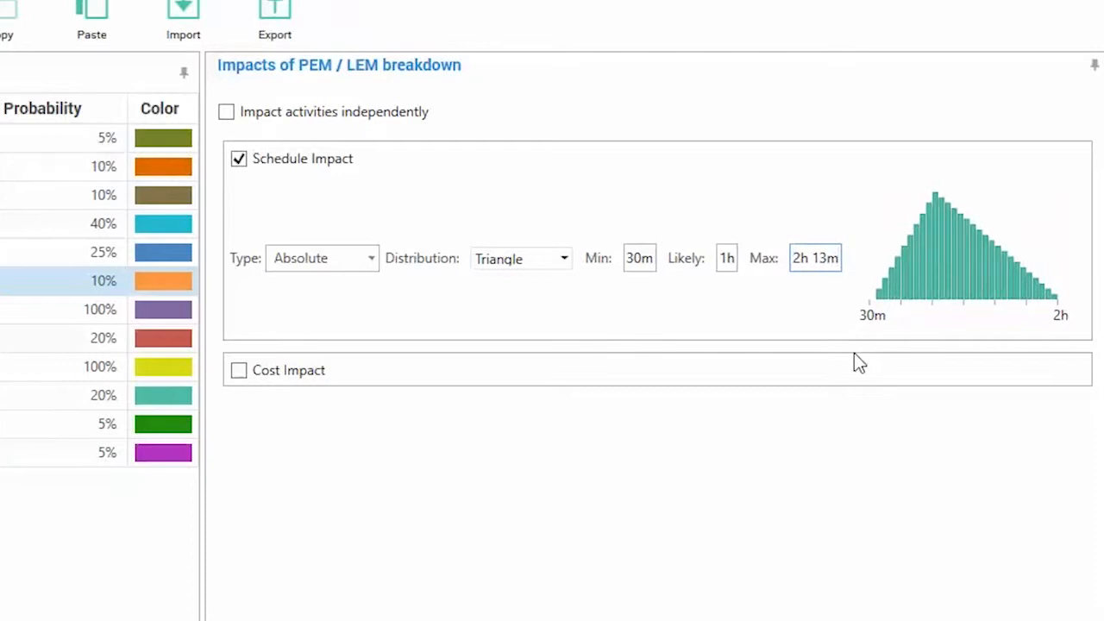
click(726, 258)
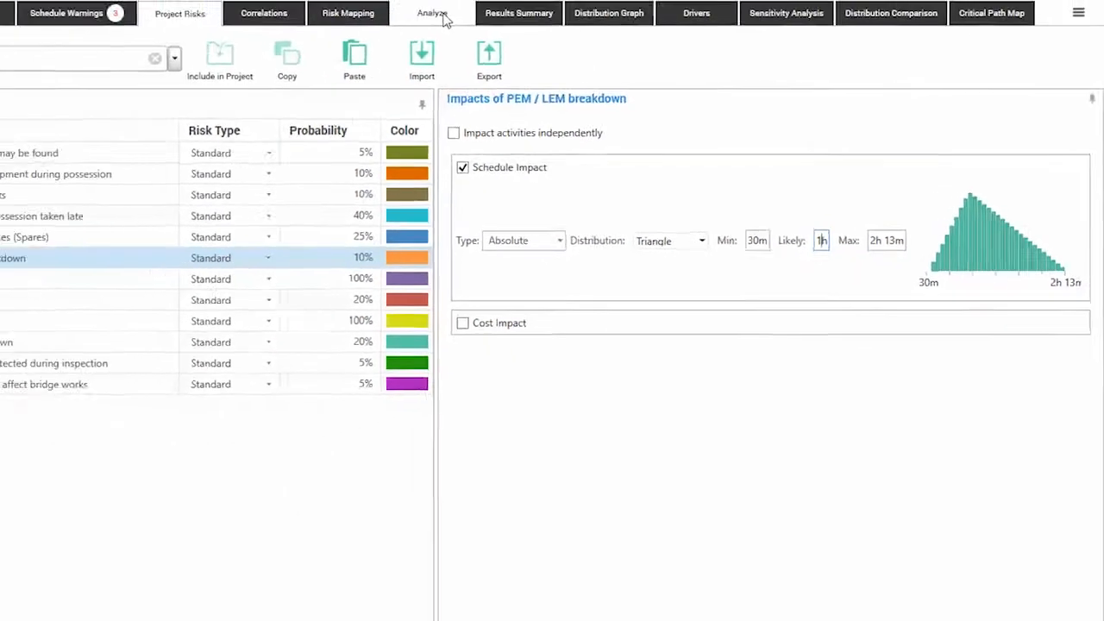
Step: Rerun the risk analysis with 250 iterations and check the difference between the deterministic and P95 finish dates
click(444, 19)
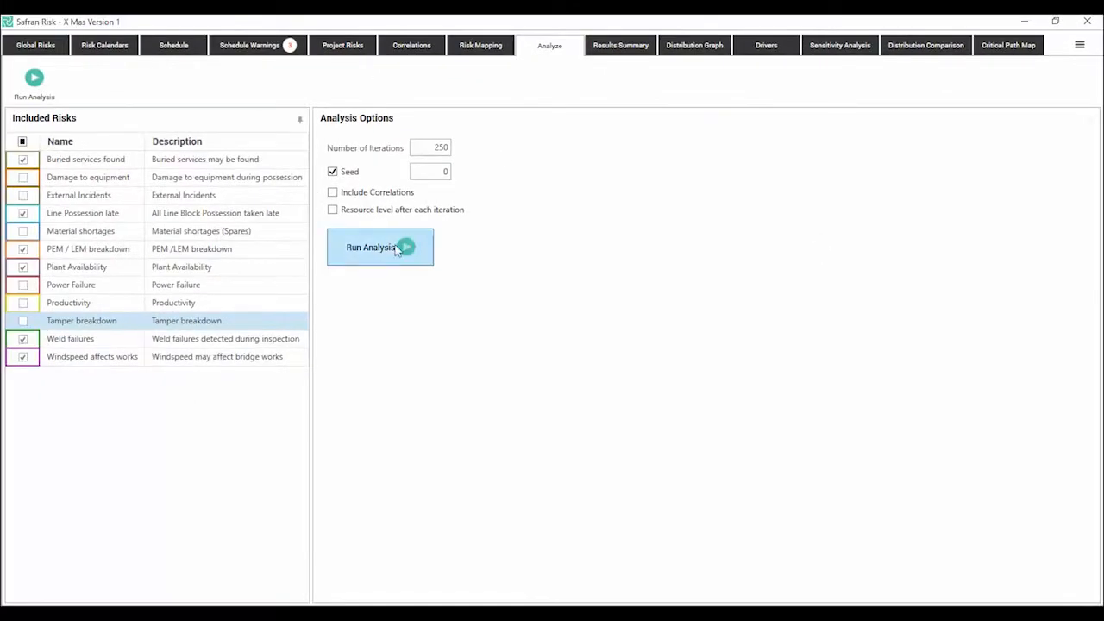
click(407, 246)
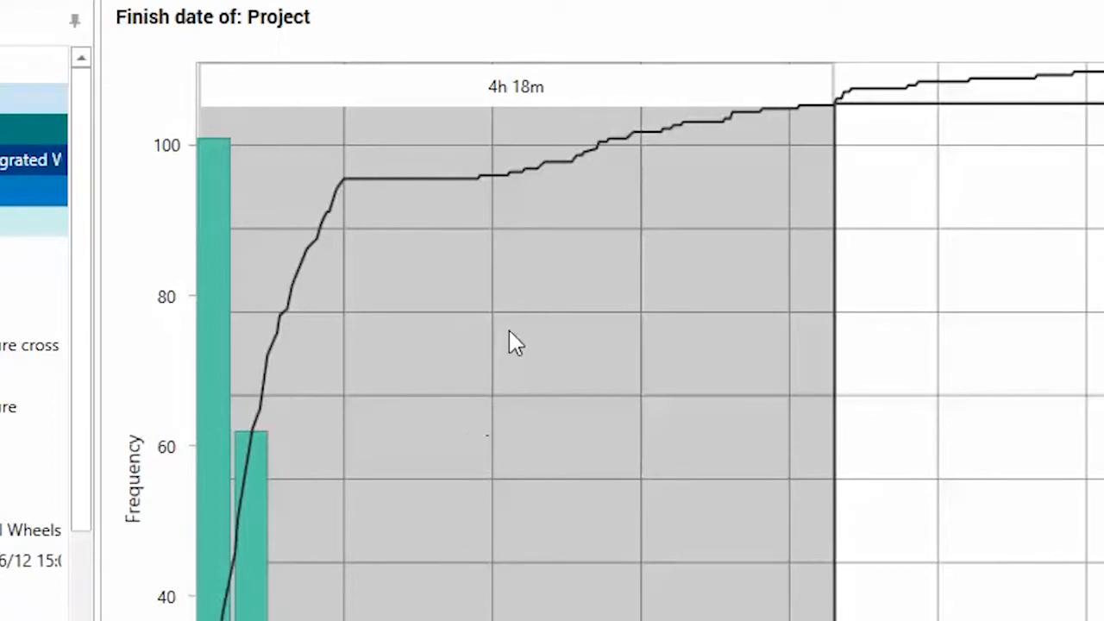
mouse_move(528, 102)
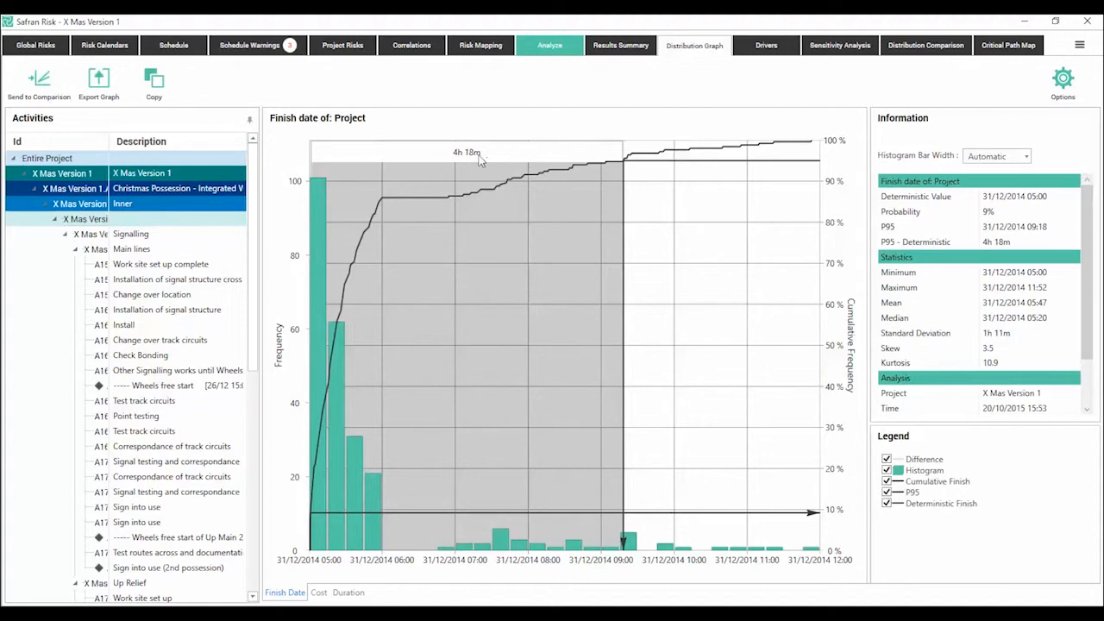
mouse_move(472, 160)
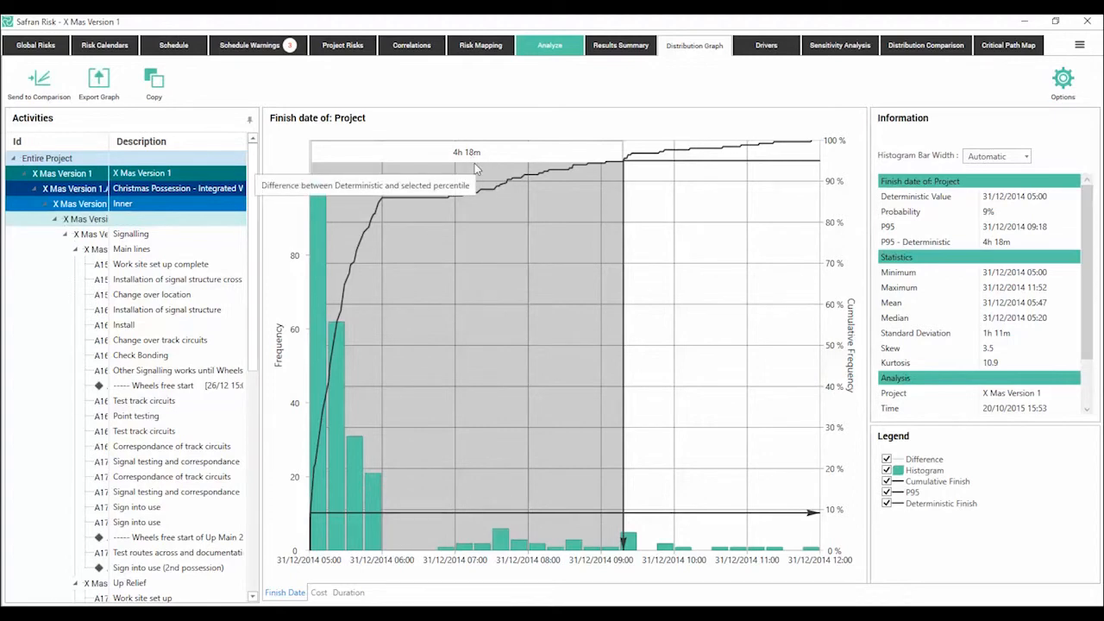